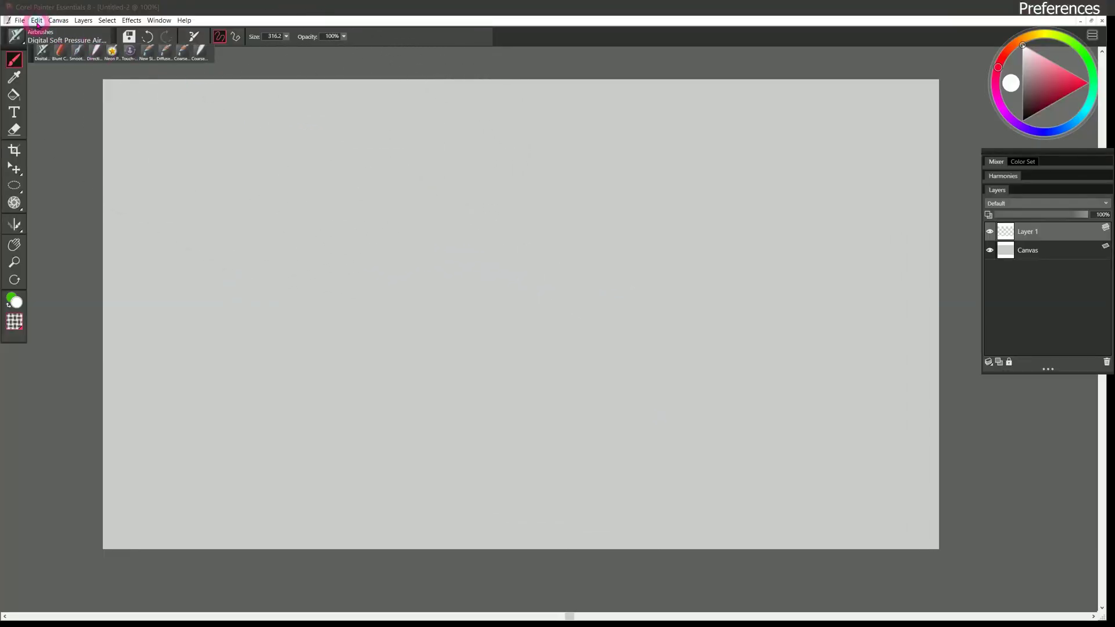
Open Edit > Preferences > General to review the general settings.
left_click(37, 20)
mouse_move(79, 138)
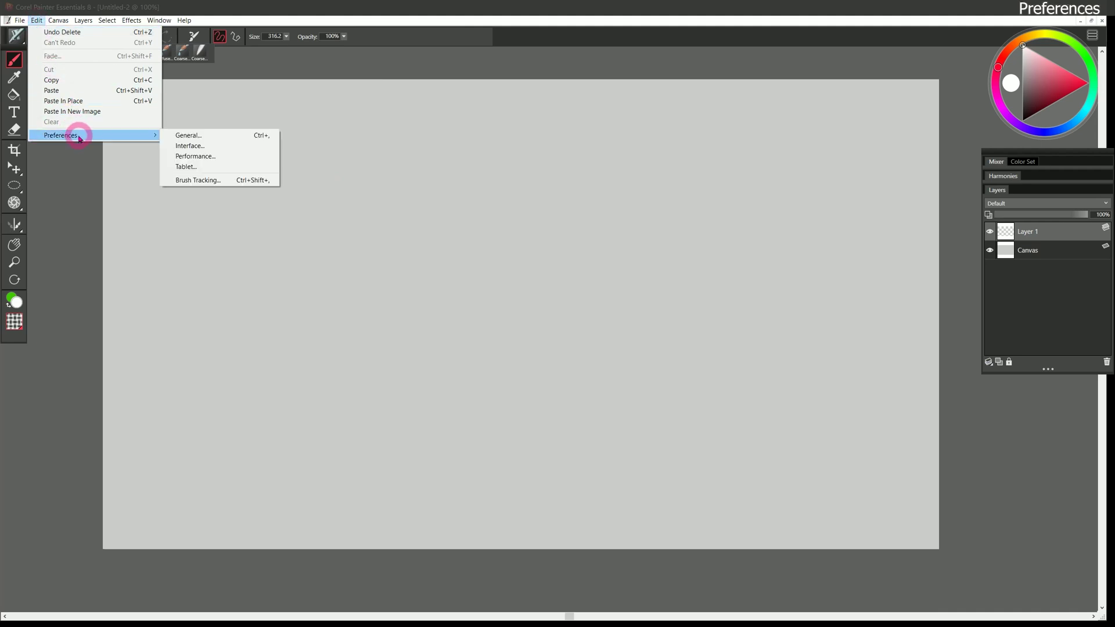
left_click(222, 139)
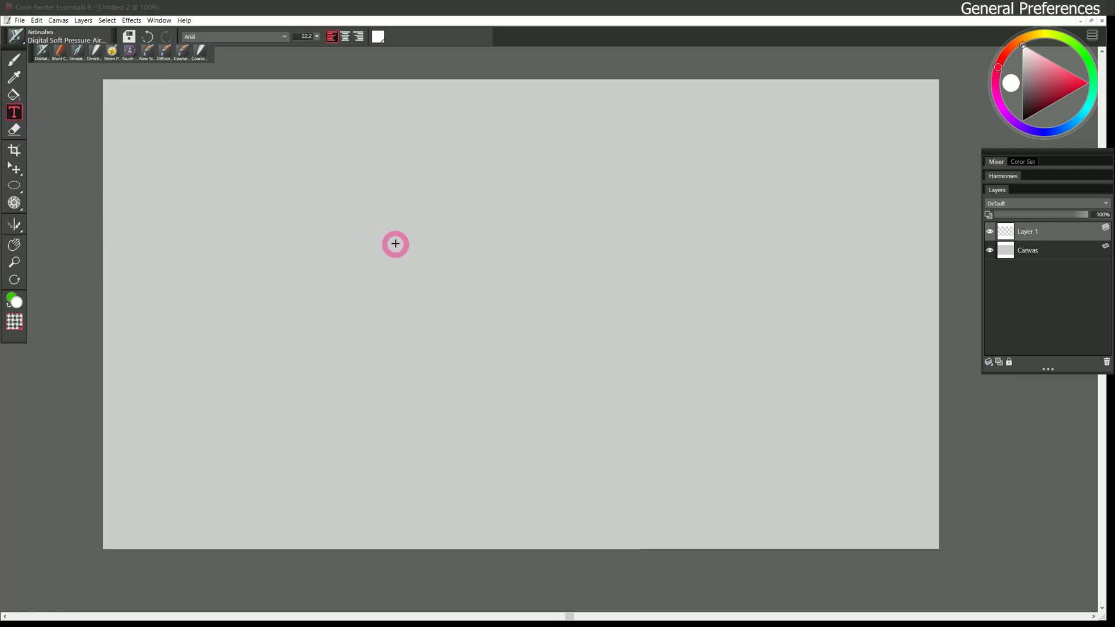
Type the word 'TEXT' on the canvas with the Text tool.
left_click(395, 240)
type("TEXT")
left_click(1025, 250)
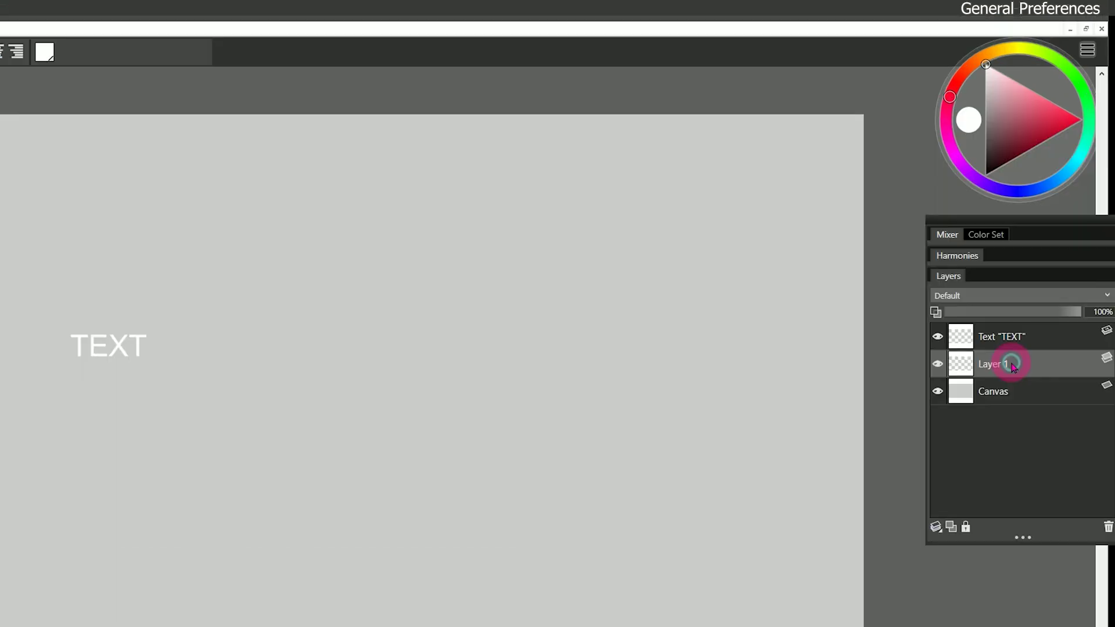
Select the 'TEXT' layer and stroke over it with the Directional Diffuser blender.
left_click(1103, 334)
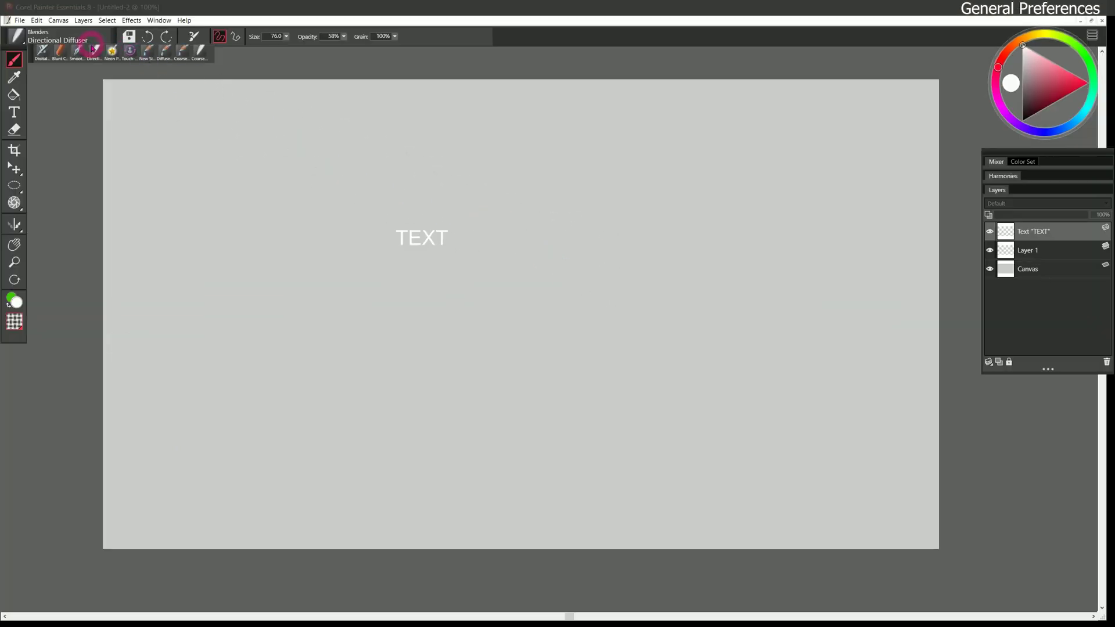
left_click(97, 52)
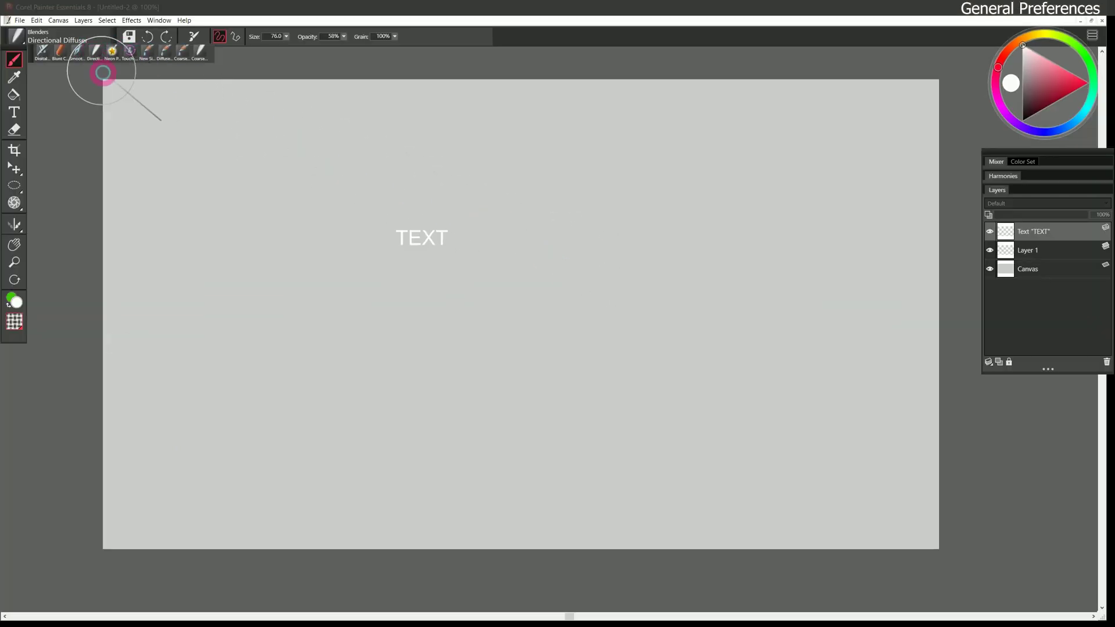
left_click(445, 230)
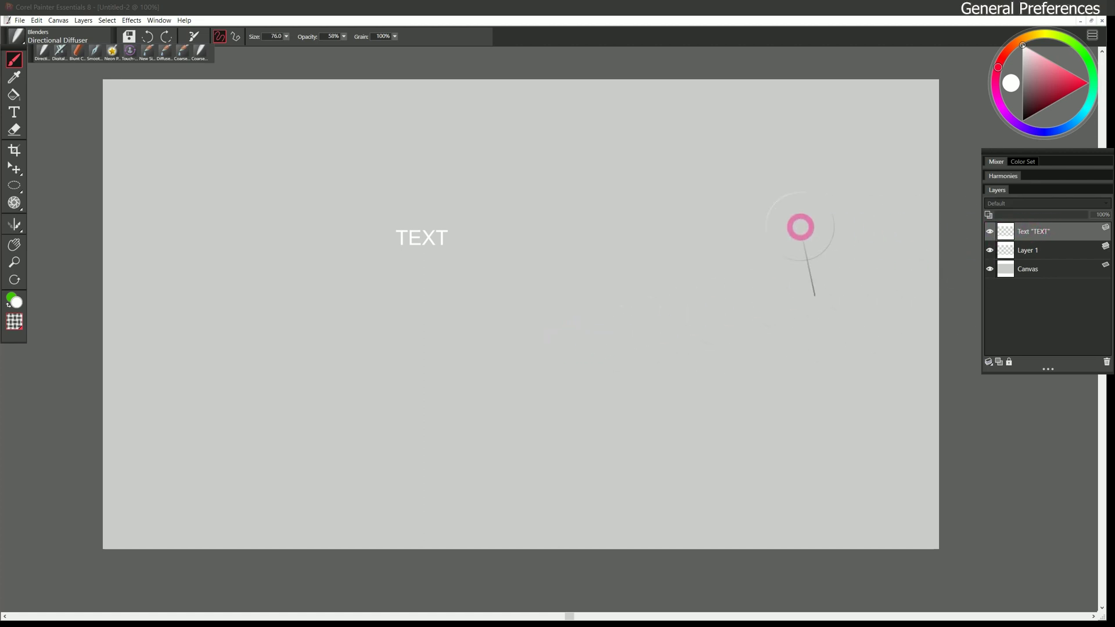
Toggle 'Show Commit dialog box when converting to layer' off and back on in General preferences.
left_click(39, 22)
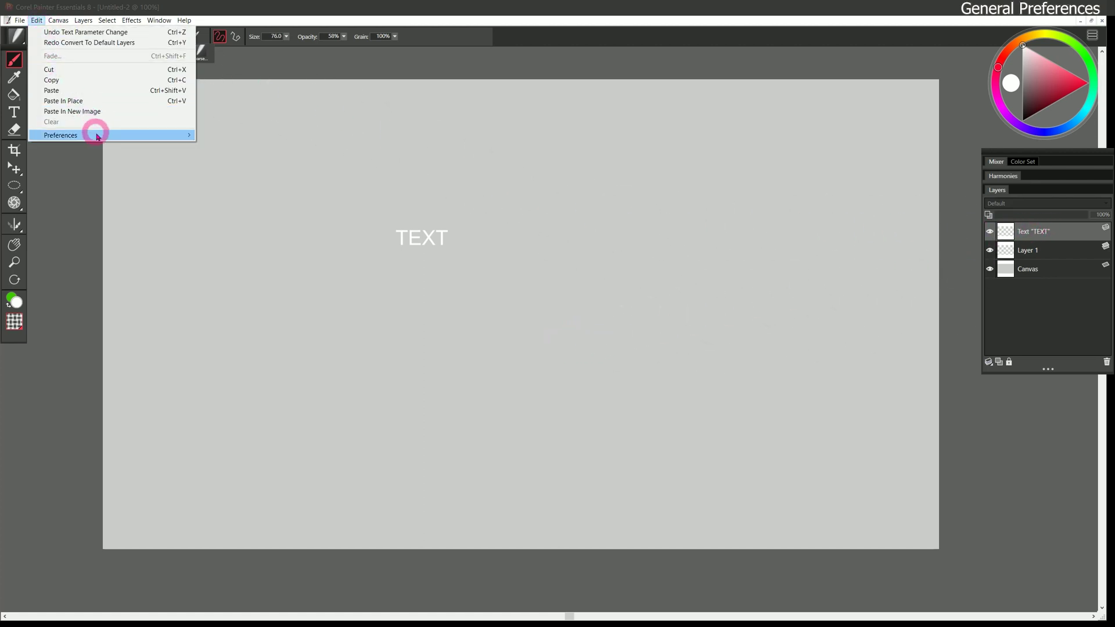
mouse_move(124, 133)
left_click(229, 134)
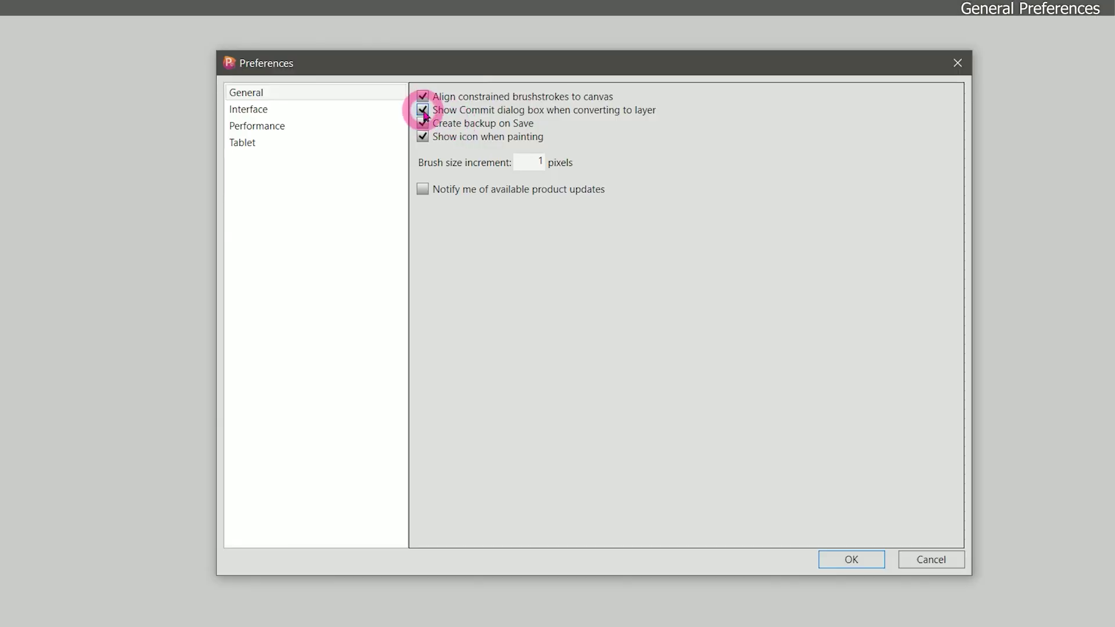
left_click(442, 178)
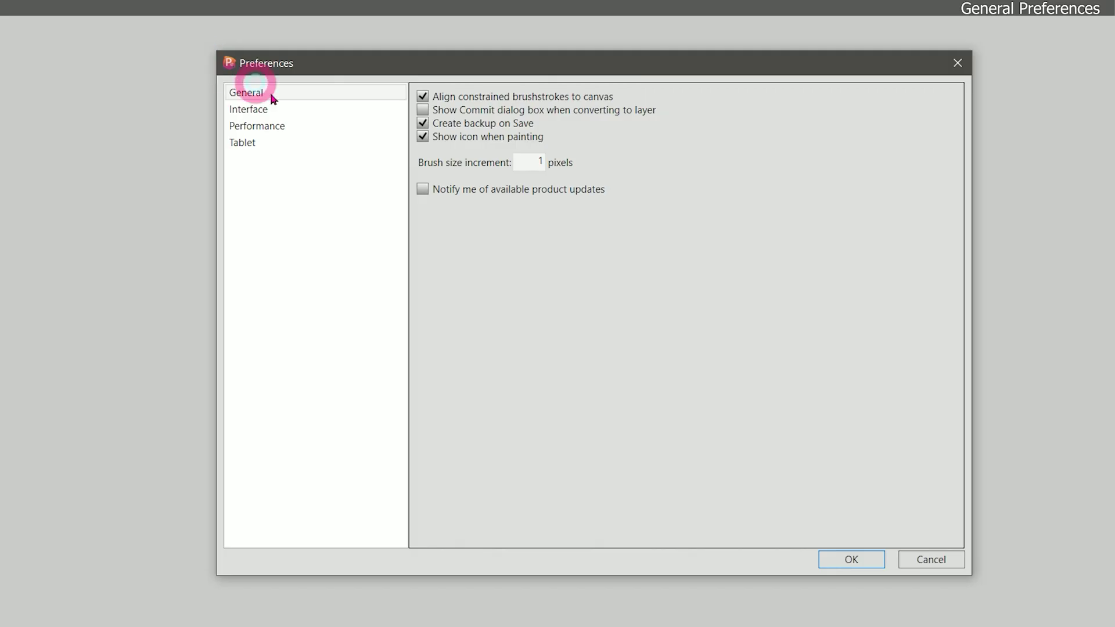
left_click(422, 111)
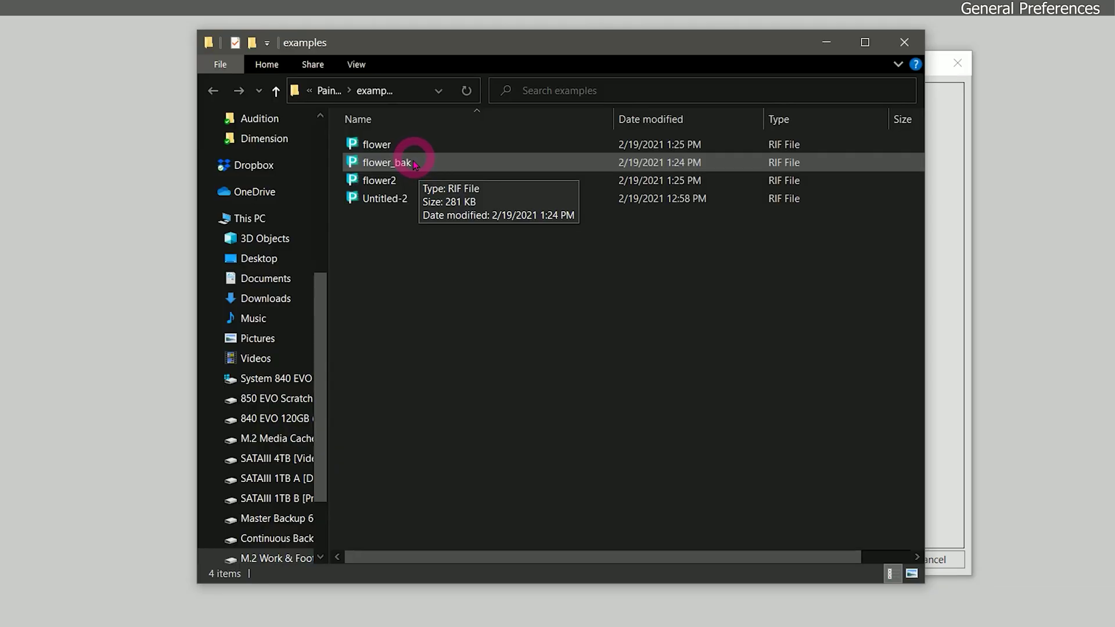
left_click(412, 163)
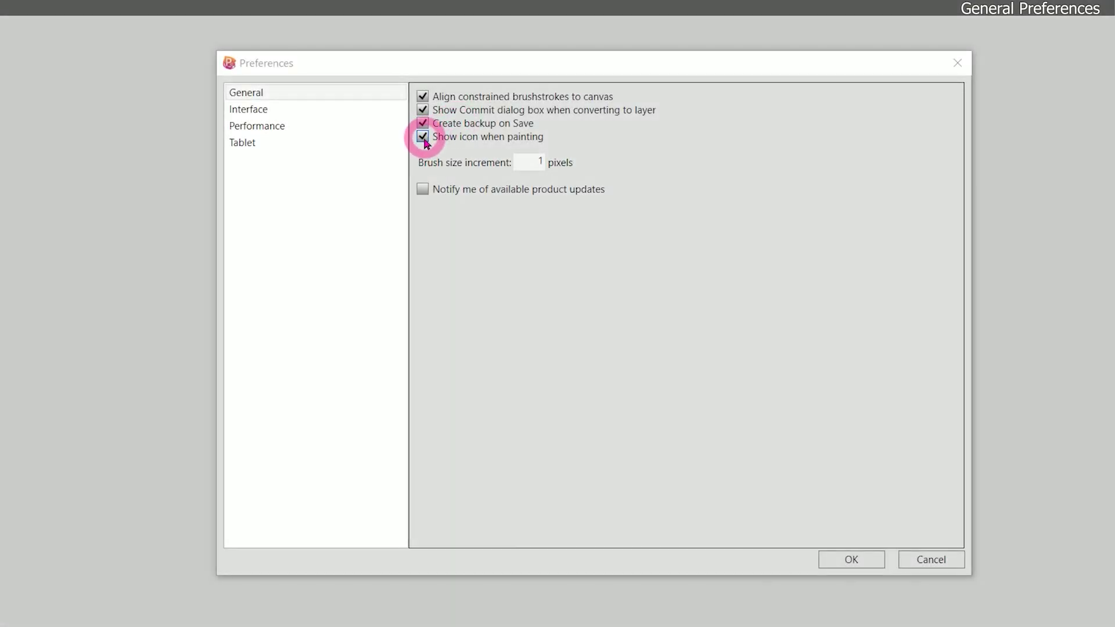
Accept the preferences, draw three Smooth Pen test strokes, then select all and delete them.
left_click(851, 560)
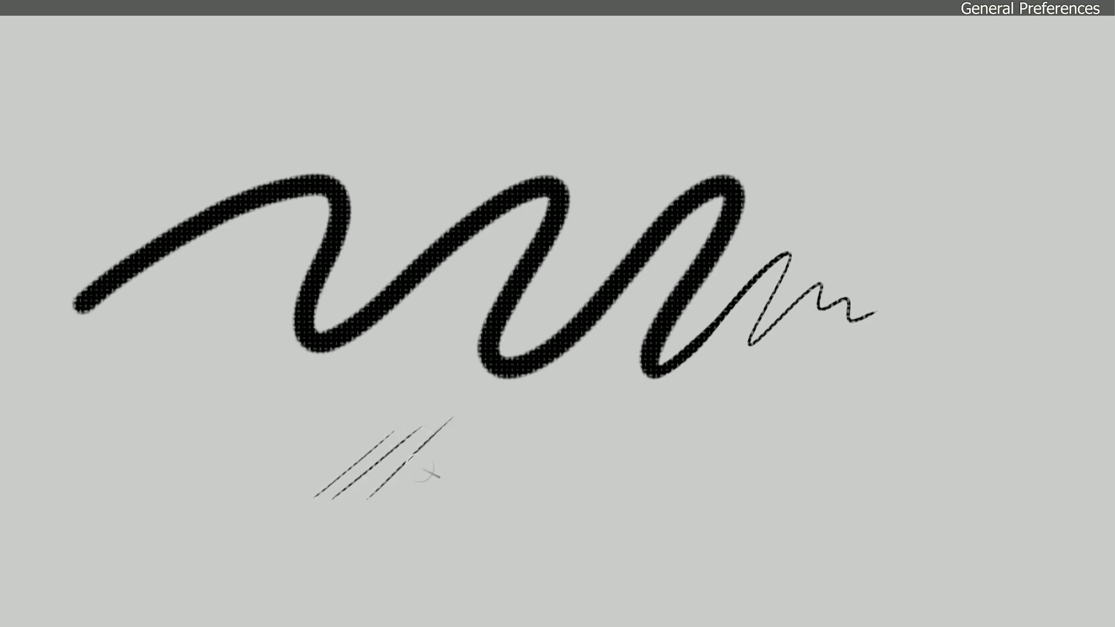
left_click_drag(450, 486, 510, 418)
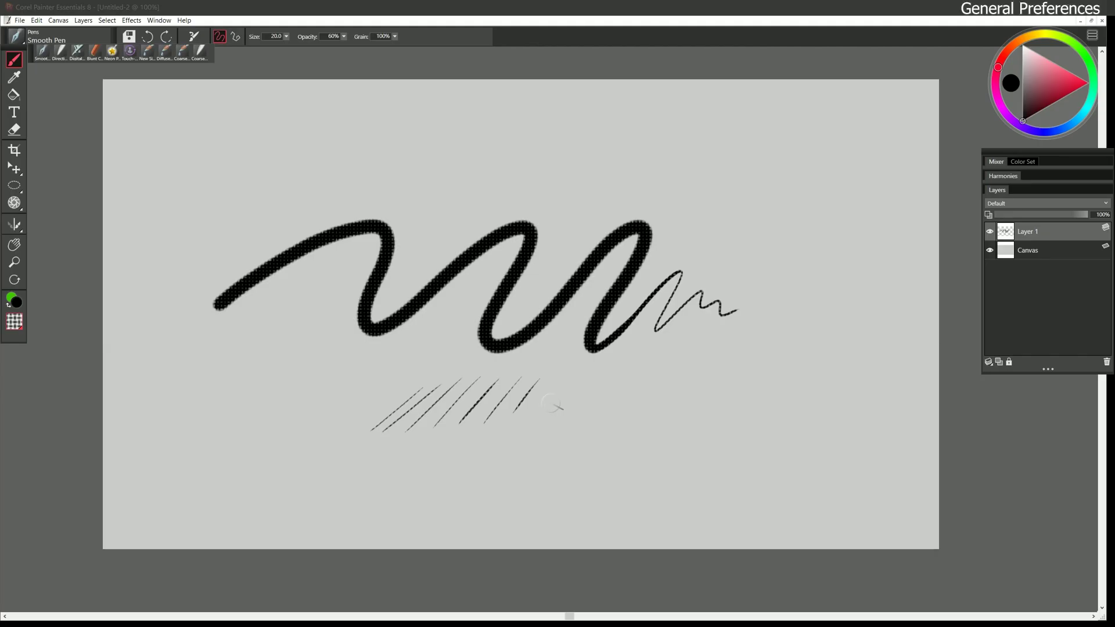
mouse_move(596, 455)
left_mouse_down()
mouse_move(676, 411)
mouse_move(804, 496)
left_mouse_up()
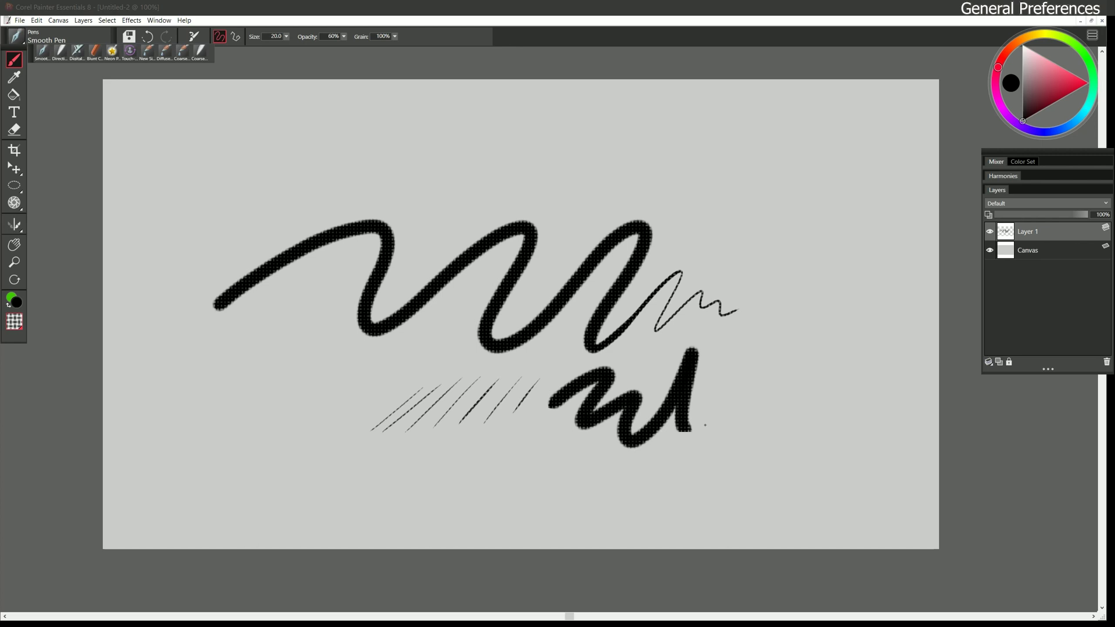
mouse_move(705, 425)
left_mouse_down()
mouse_move(752, 407)
mouse_move(750, 273)
mouse_move(782, 221)
mouse_move(670, 160)
mouse_move(604, 169)
left_mouse_up()
key("ctrl+a")
key("Delete")
Uncheck 'Show icon when painting' in the General preferences.
left_click(37, 21)
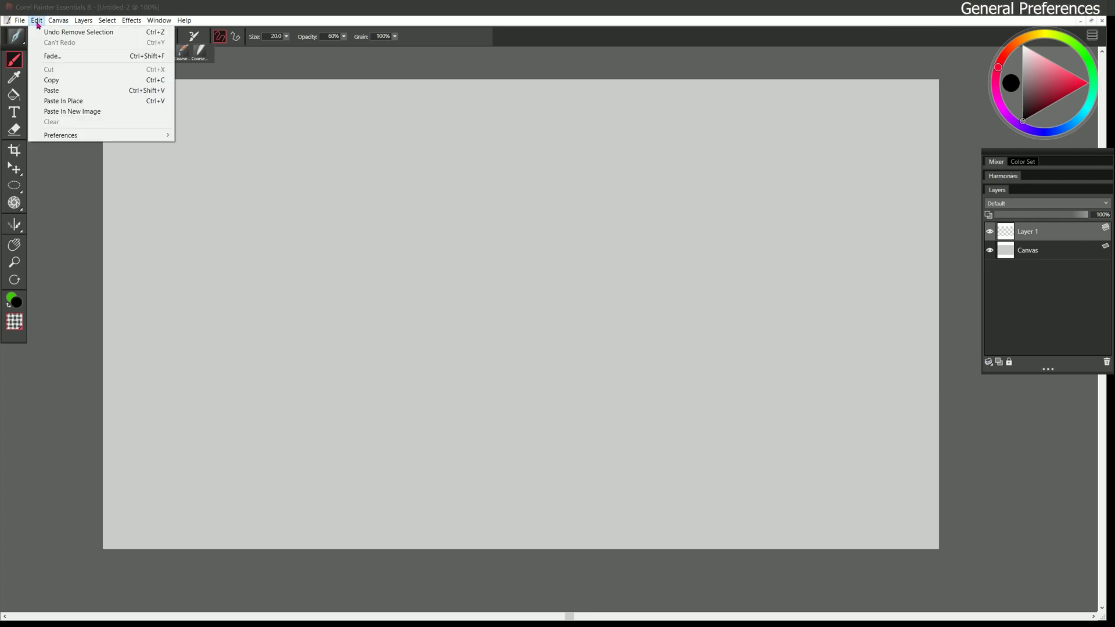
mouse_move(105, 135)
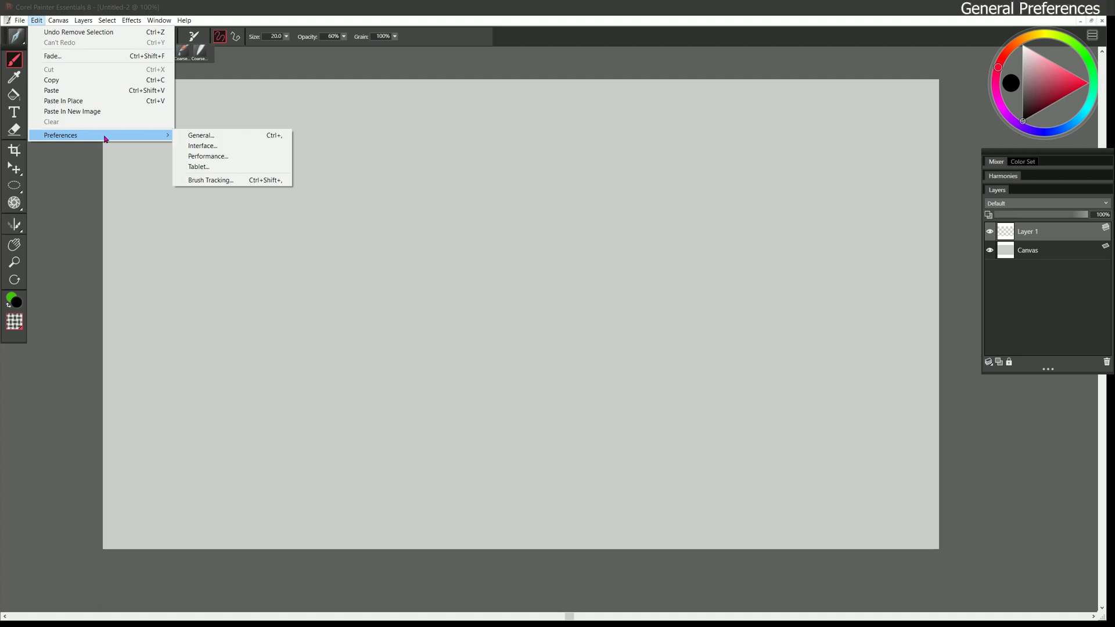
left_click(207, 138)
left_click(442, 195)
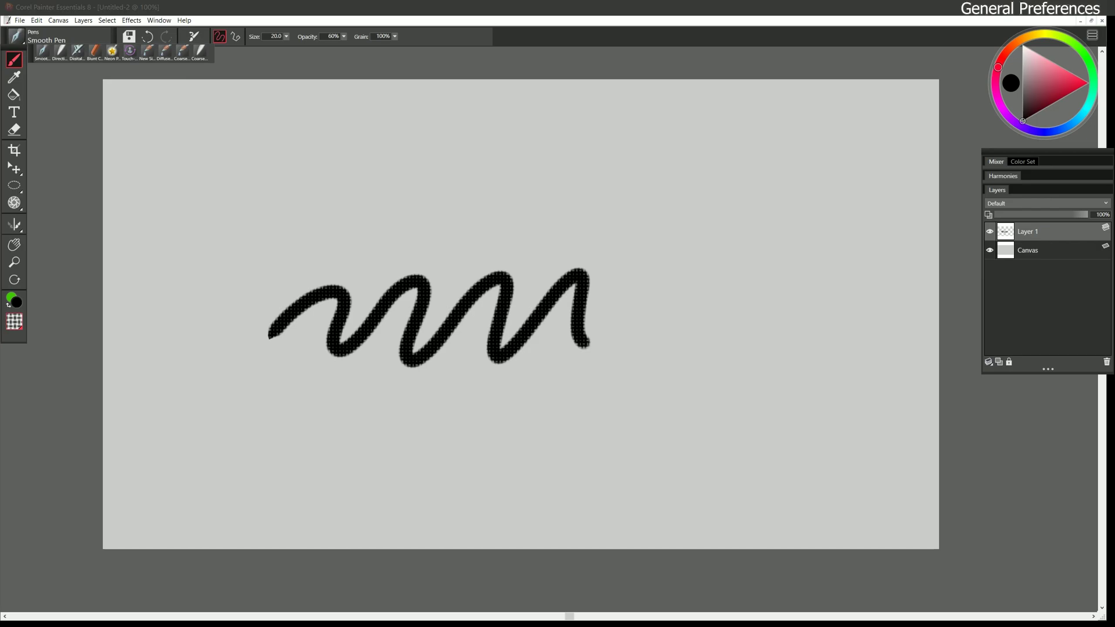
Blend the zigzag's second hump into speckles with the Directional Diffuser.
left_click(60, 51)
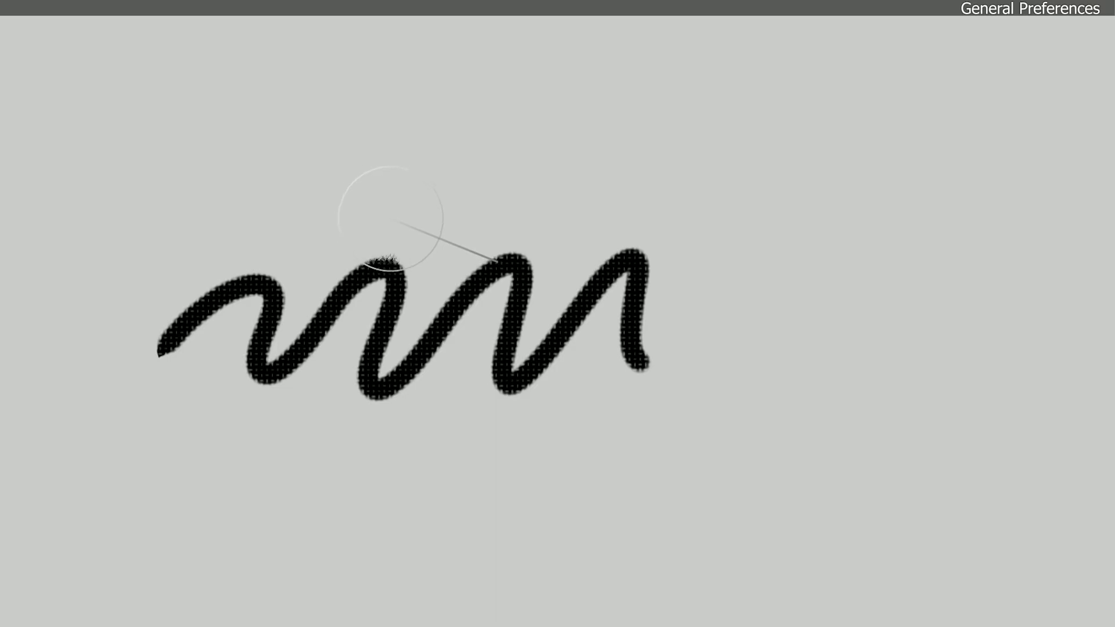
left_click_drag(421, 246, 389, 246)
mouse_move(341, 215)
left_mouse_down()
mouse_move(324, 219)
mouse_move(376, 201)
mouse_move(360, 268)
mouse_move(380, 280)
left_mouse_up()
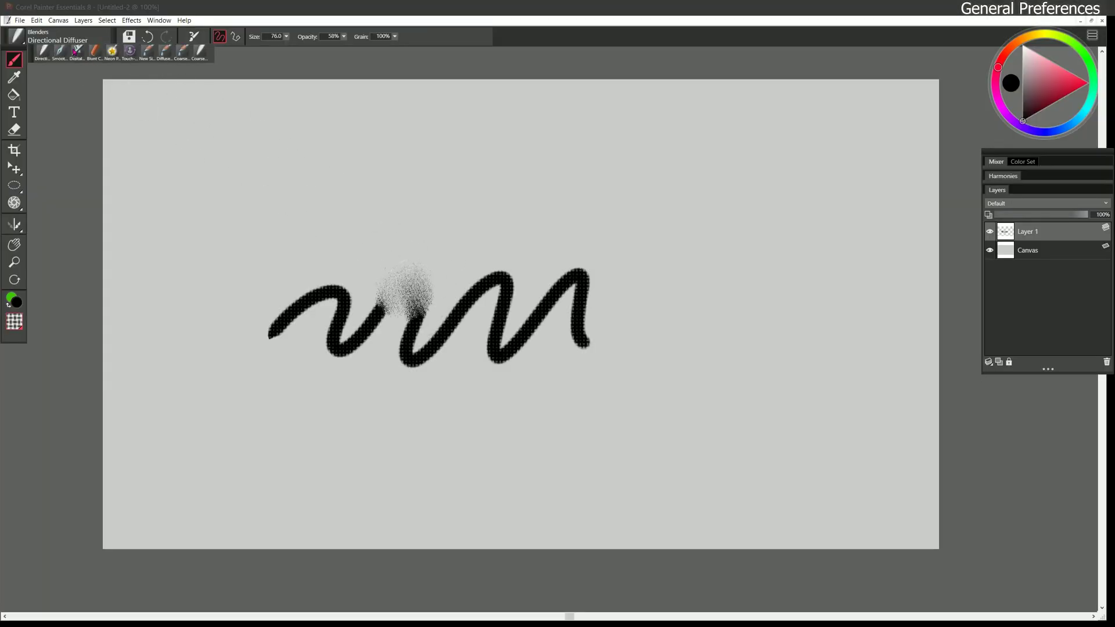
Spray dark Digital Soft Pressure Airbrush haze across the canvas over the zigzag.
left_click(77, 51)
mouse_move(237, 312)
left_mouse_down()
mouse_move(420, 232)
mouse_move(658, 170)
mouse_move(305, 397)
mouse_move(431, 374)
mouse_move(783, 244)
mouse_move(501, 394)
mouse_move(489, 461)
mouse_move(798, 317)
mouse_move(586, 480)
mouse_move(768, 395)
mouse_move(615, 403)
left_mouse_up()
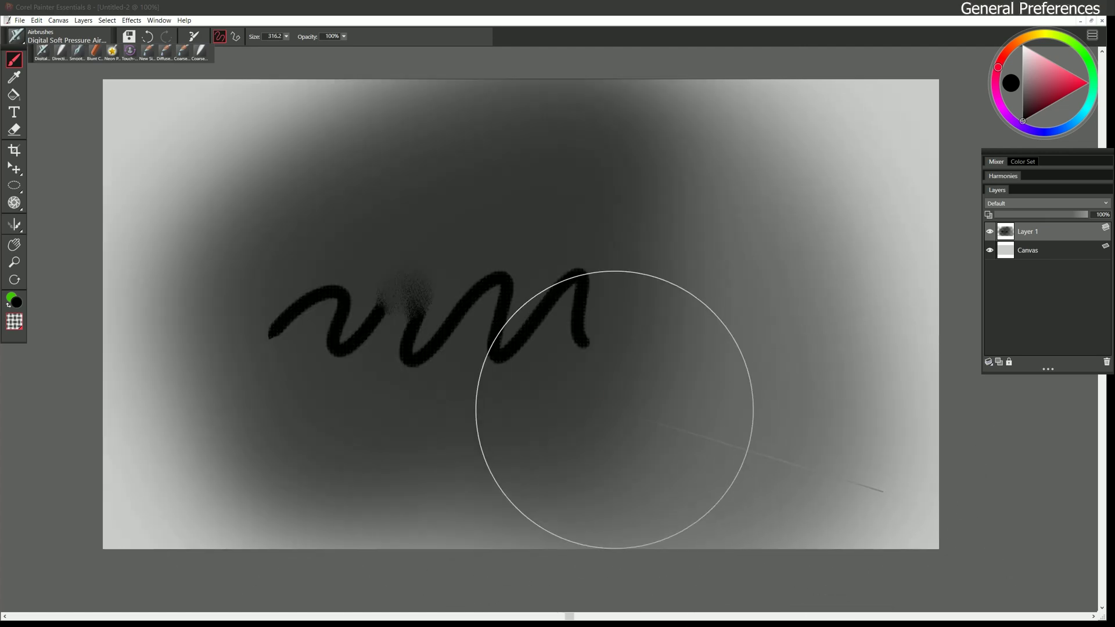
left_click_drag(565, 349, 553, 349)
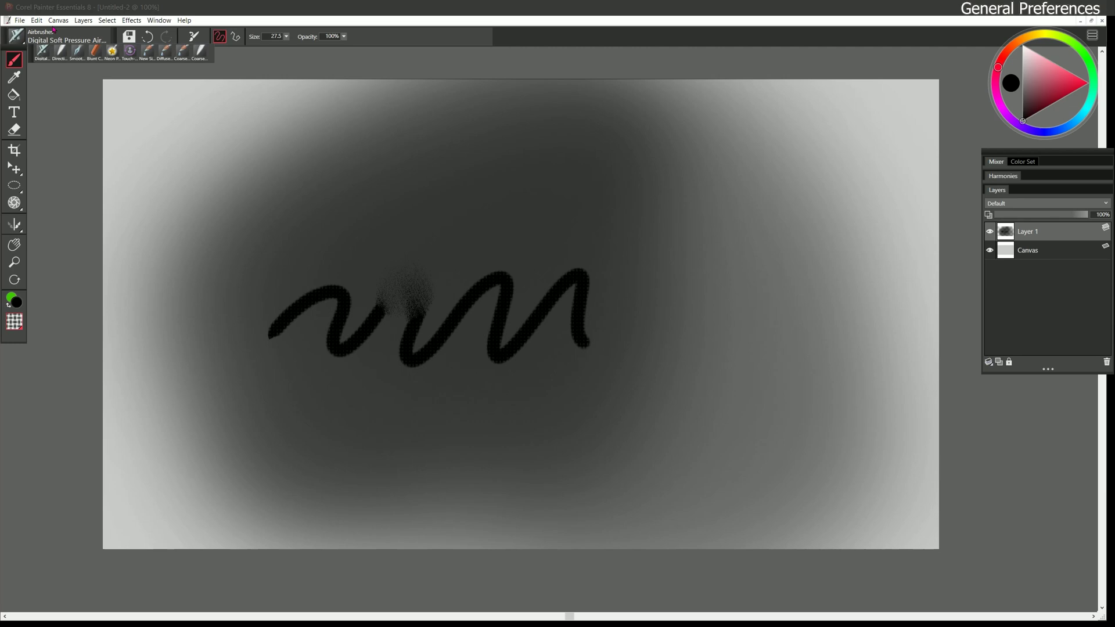
left_click(36, 20)
Reopen the General preferences and close them with OK.
mouse_move(152, 139)
left_click(203, 137)
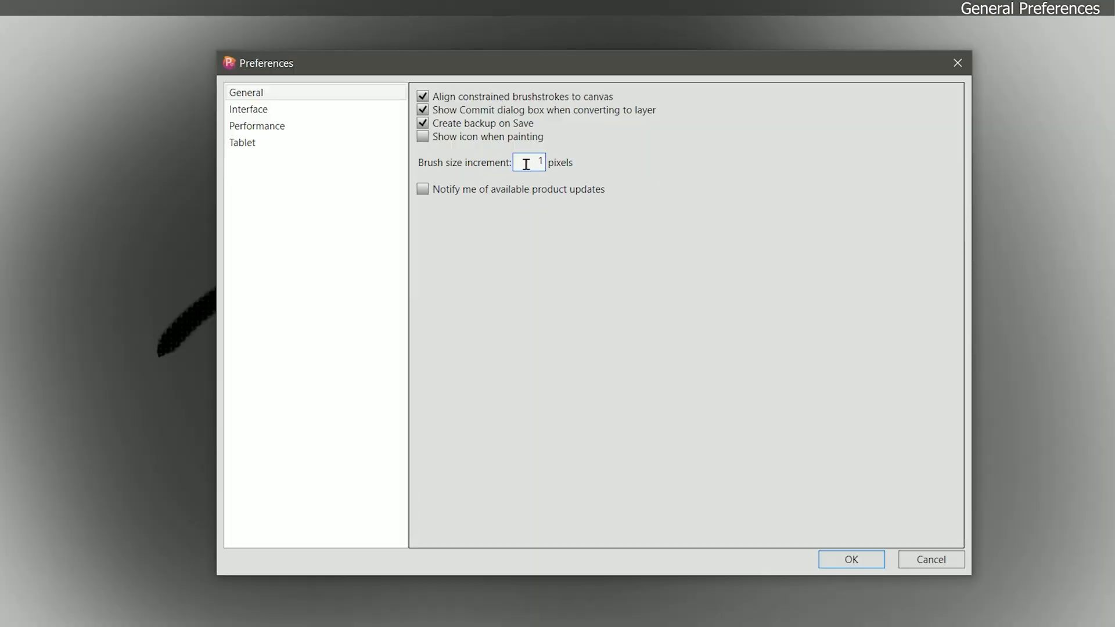
left_click(850, 559)
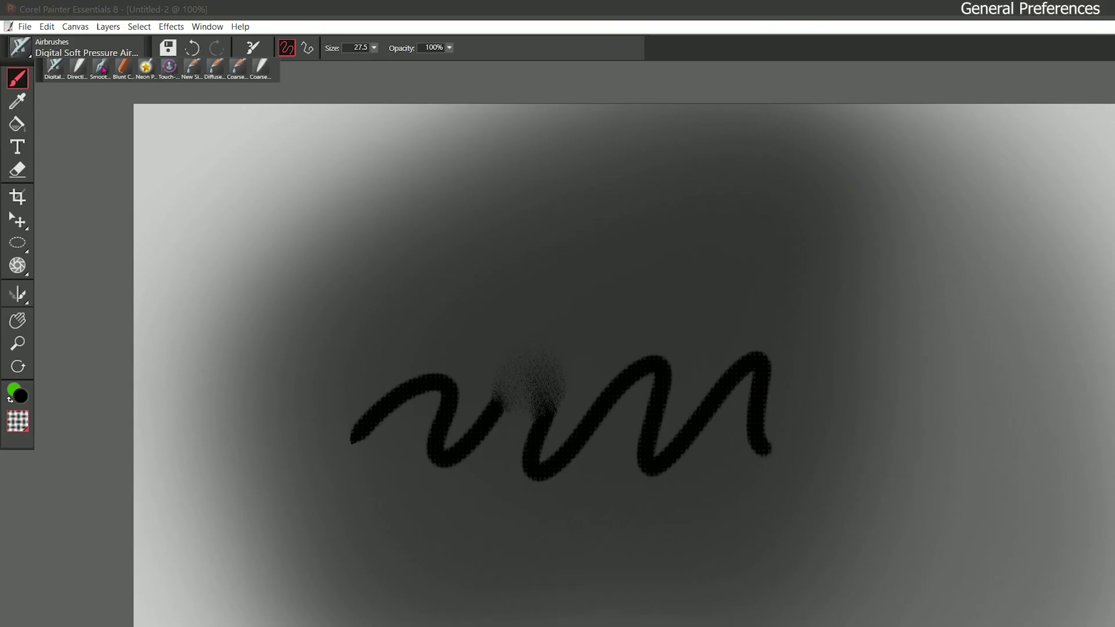
Select the Smooth Pen, set its size to 31, then resize it with ] and [ toward 5.0.
left_click(102, 69)
left_click_drag(356, 45, 371, 47)
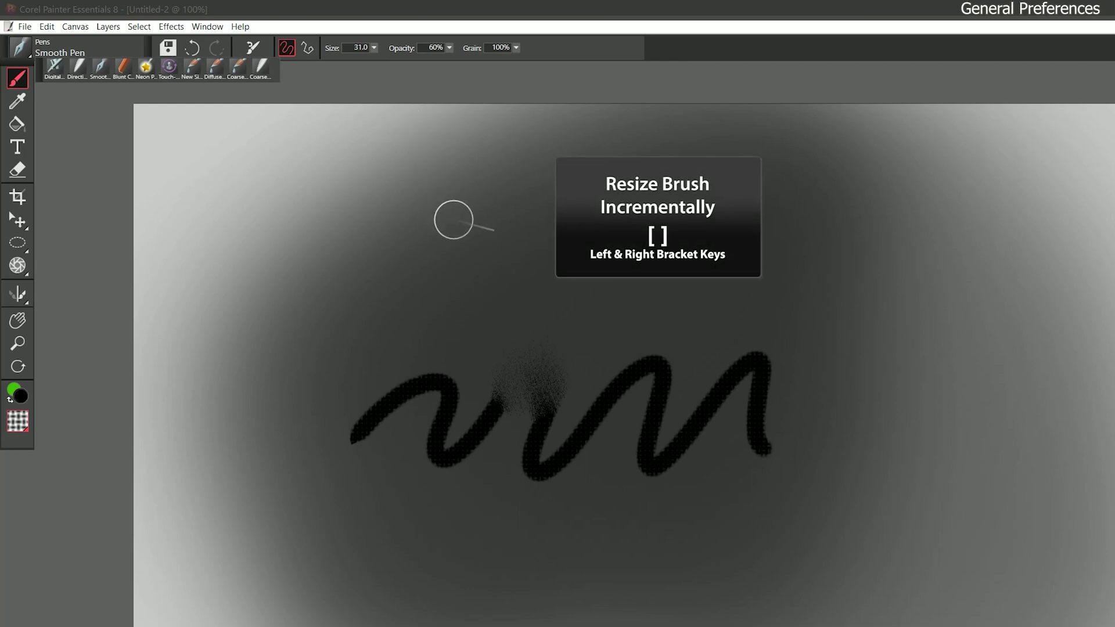
key("bracketright")
key("bracketright")
key("bracketleft")
key("bracketleft")
key("bracketleft")
key("bracketleft")
key("bracketleft")
key("bracketleft")
key("bracketleft")
key("bracketleft")
key("bracketleft")
key("bracketleft")
key("bracketleft")
key("bracketleft")
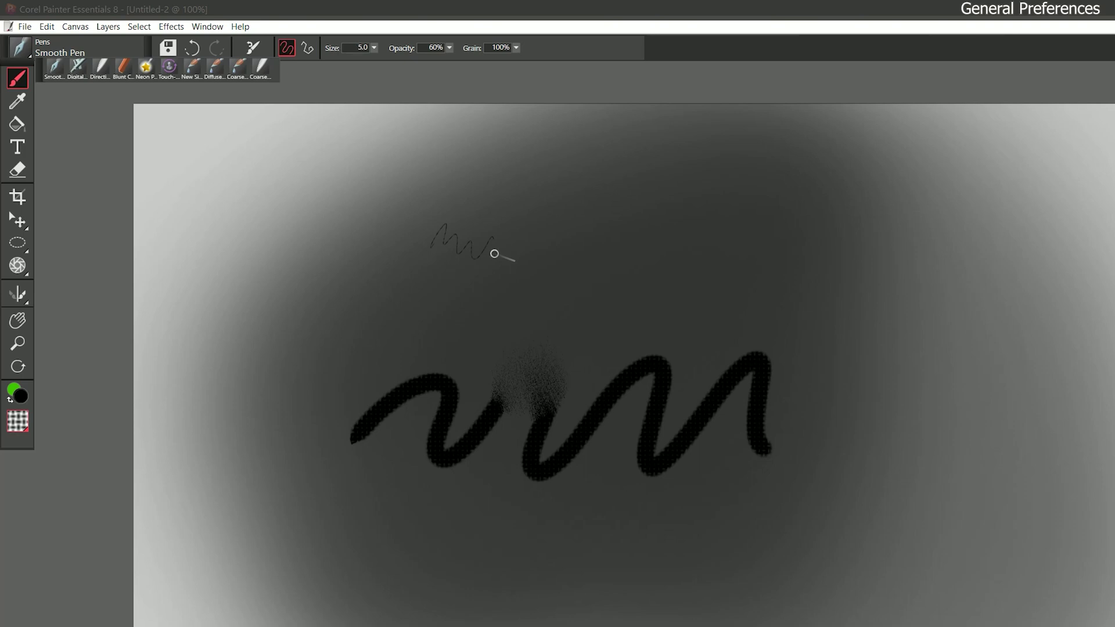
Check the General preferences and accept them with OK.
left_click(44, 27)
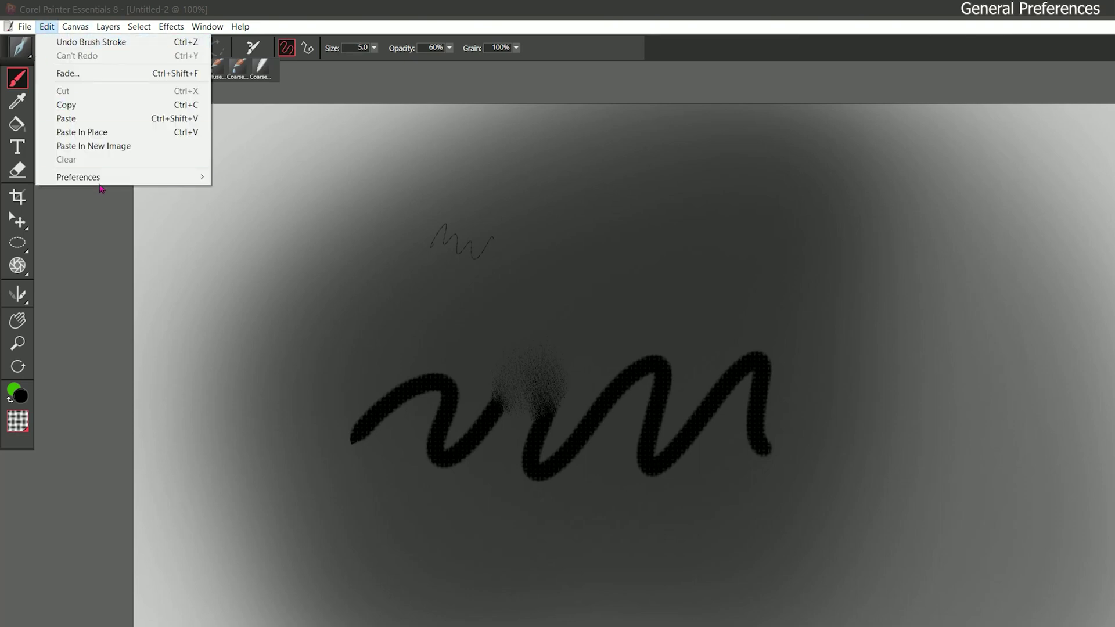
mouse_move(145, 179)
left_click(223, 177)
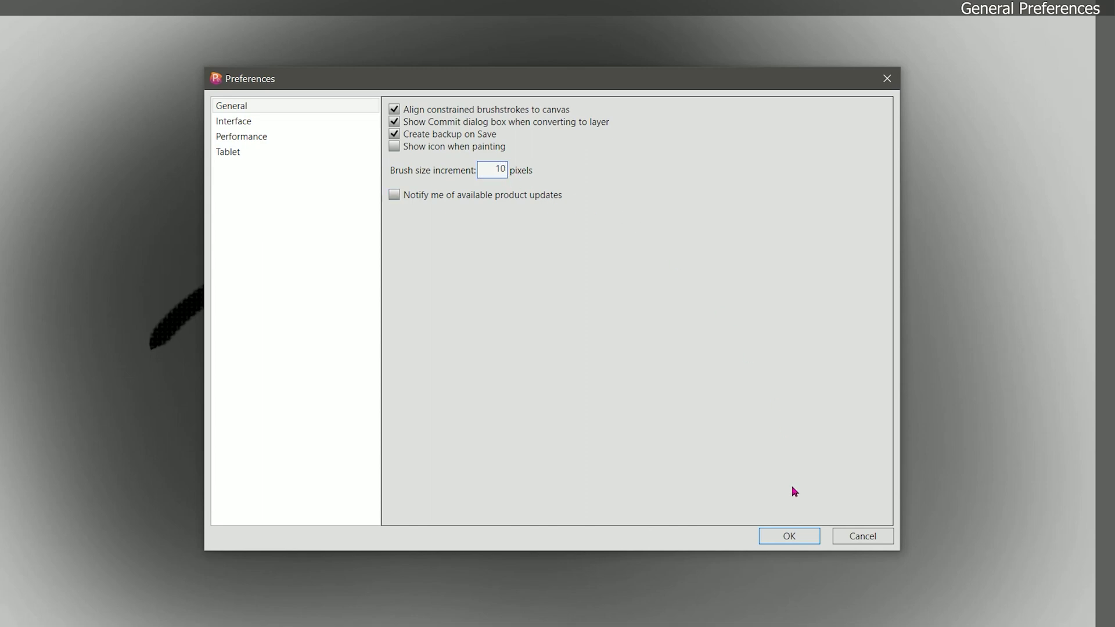
left_click(789, 535)
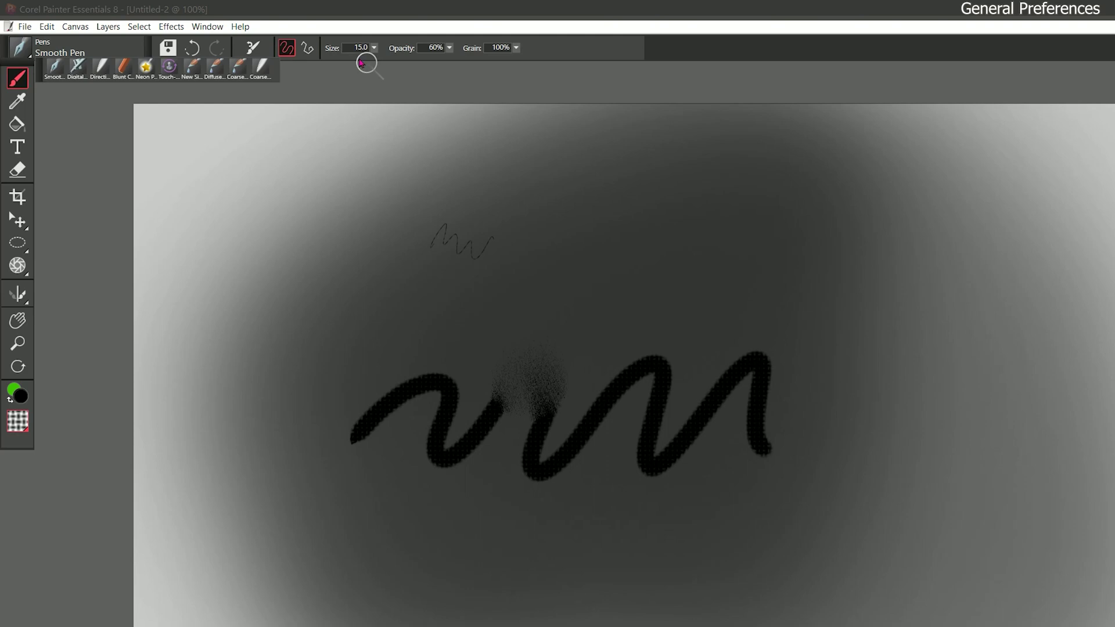
Enlarge the brush one step and paint a thick black diagonal stroke beside the scribble.
key("bracketright")
mouse_move(383, 264)
left_mouse_down()
mouse_move(468, 189)
mouse_move(534, 200)
mouse_move(635, 256)
mouse_move(534, 234)
left_mouse_up()
key("bracketright")
key("bracketright")
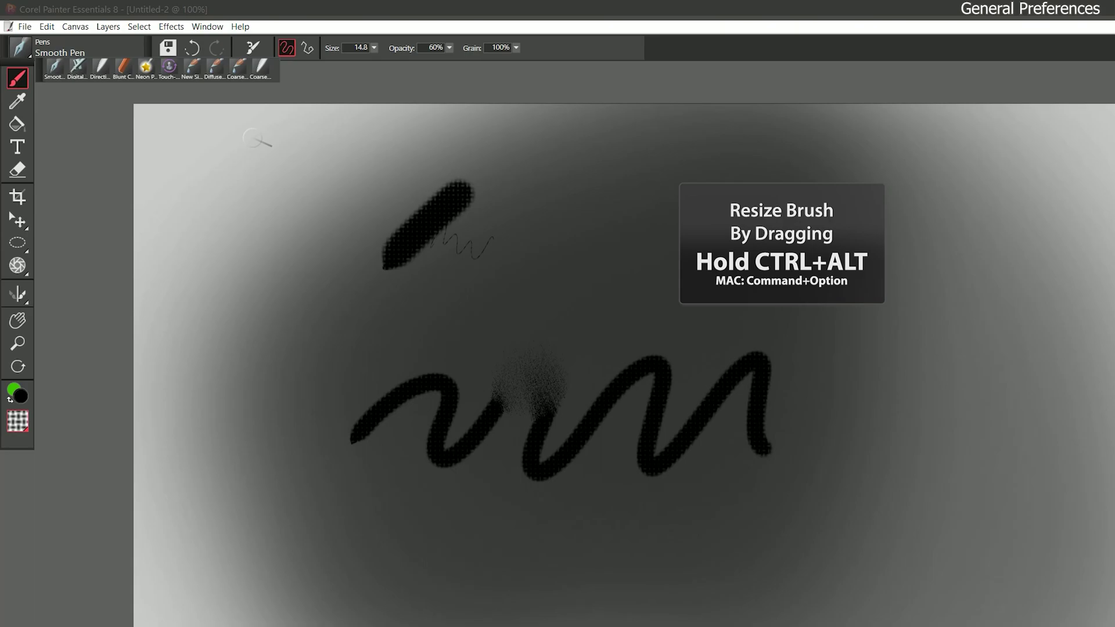
Bring the General preferences back up.
left_click(46, 26)
mouse_move(201, 177)
left_click(285, 178)
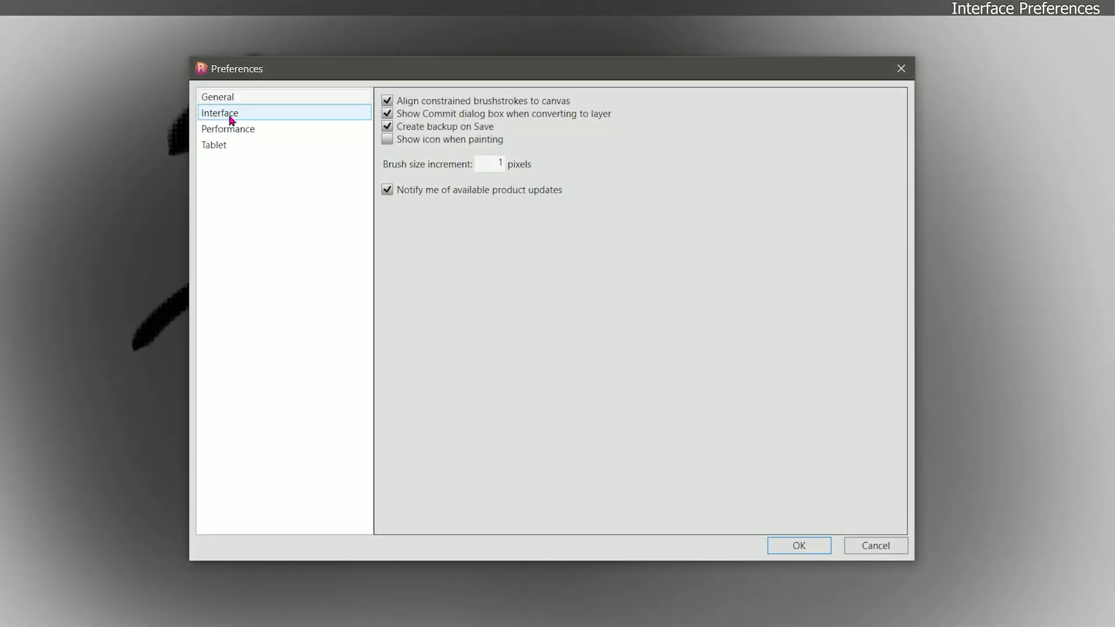
On the Interface page keep pixels as units, set the workspace background to red (R 255), and apply.
left_click(231, 116)
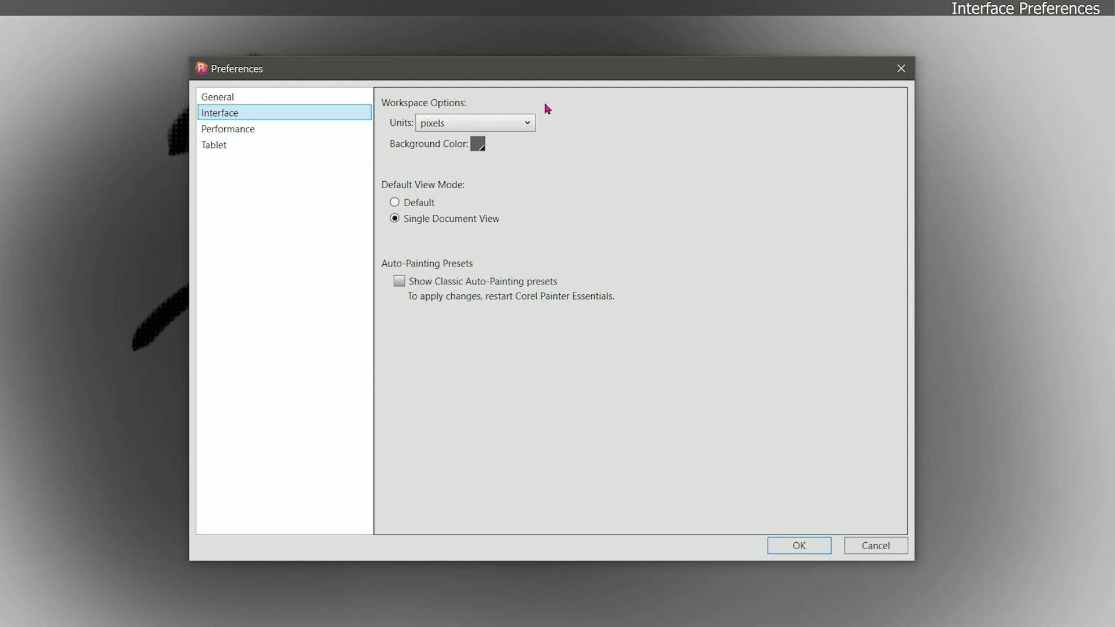
left_click(488, 124)
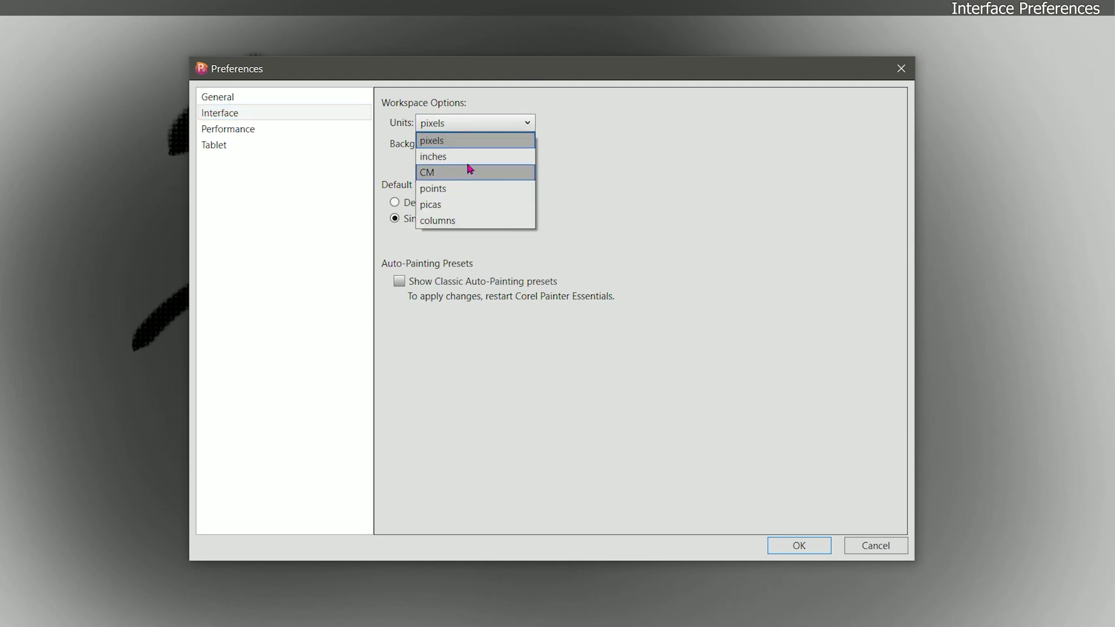
left_click(516, 127)
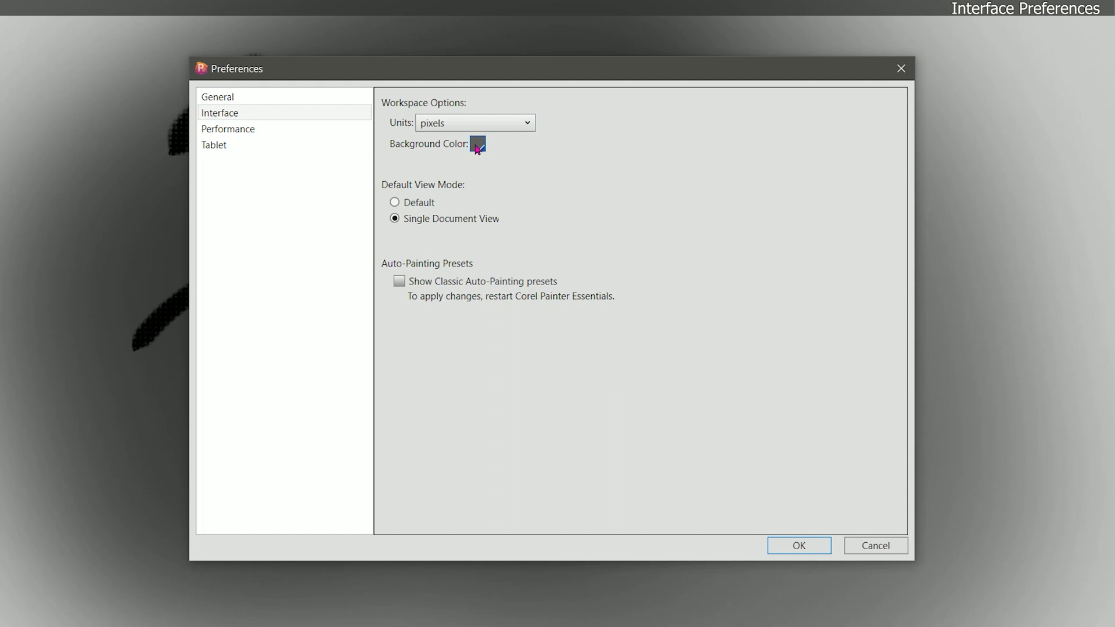
left_click(478, 145)
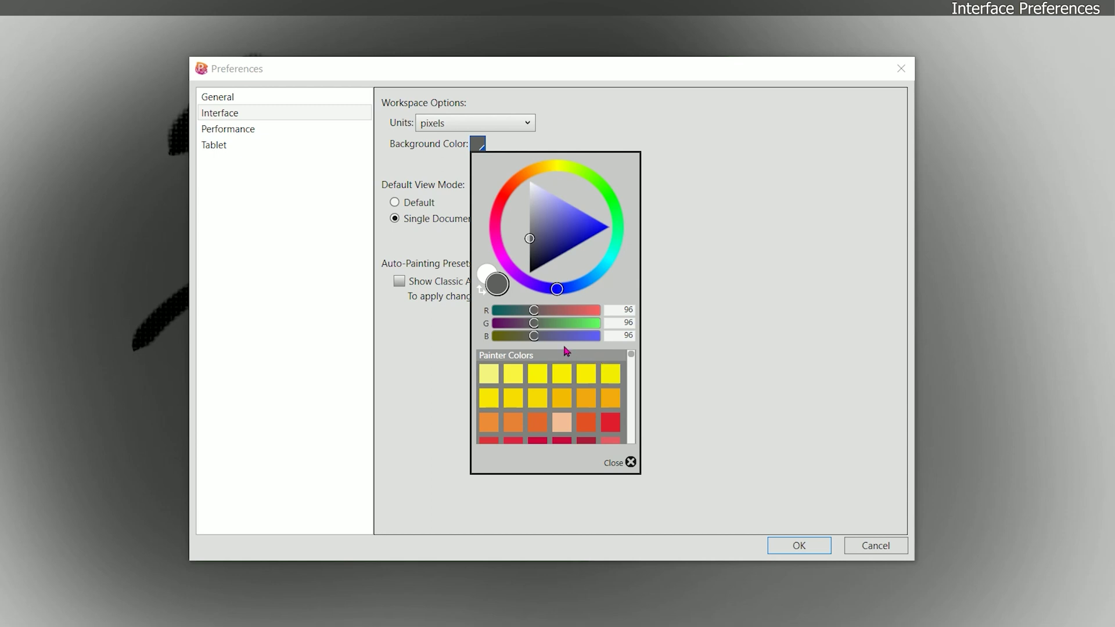
mouse_move(534, 311)
left_mouse_down()
mouse_move(597, 325)
mouse_move(615, 316)
left_mouse_up()
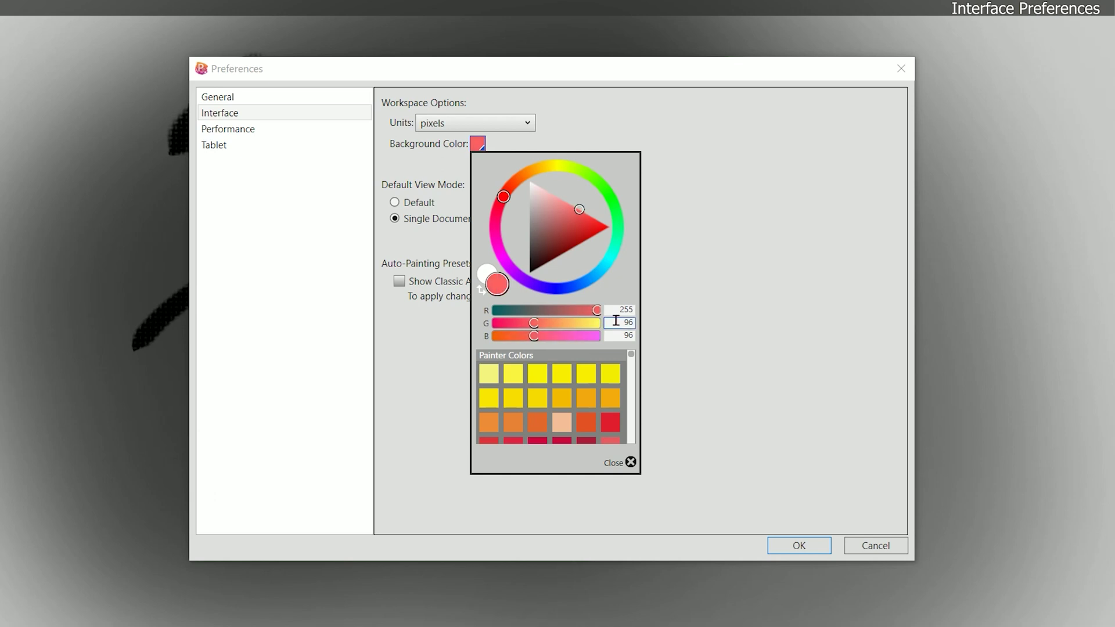
left_click(631, 464)
left_click(810, 545)
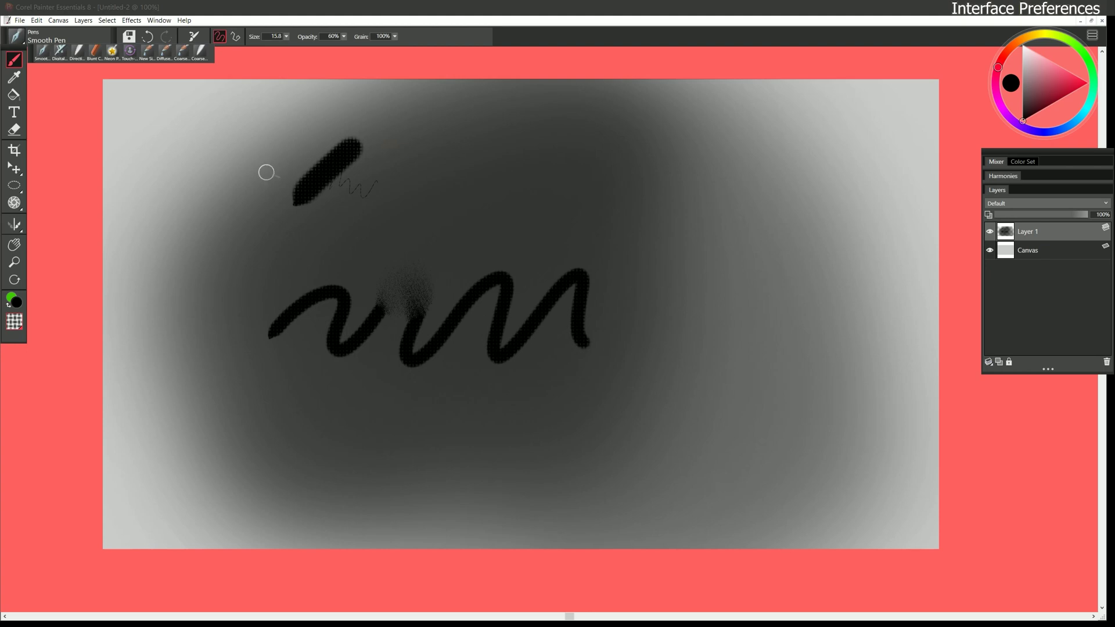
Reopen Interface preferences and set the background red value back to 96 for dark grey.
left_click(42, 22)
mouse_move(147, 136)
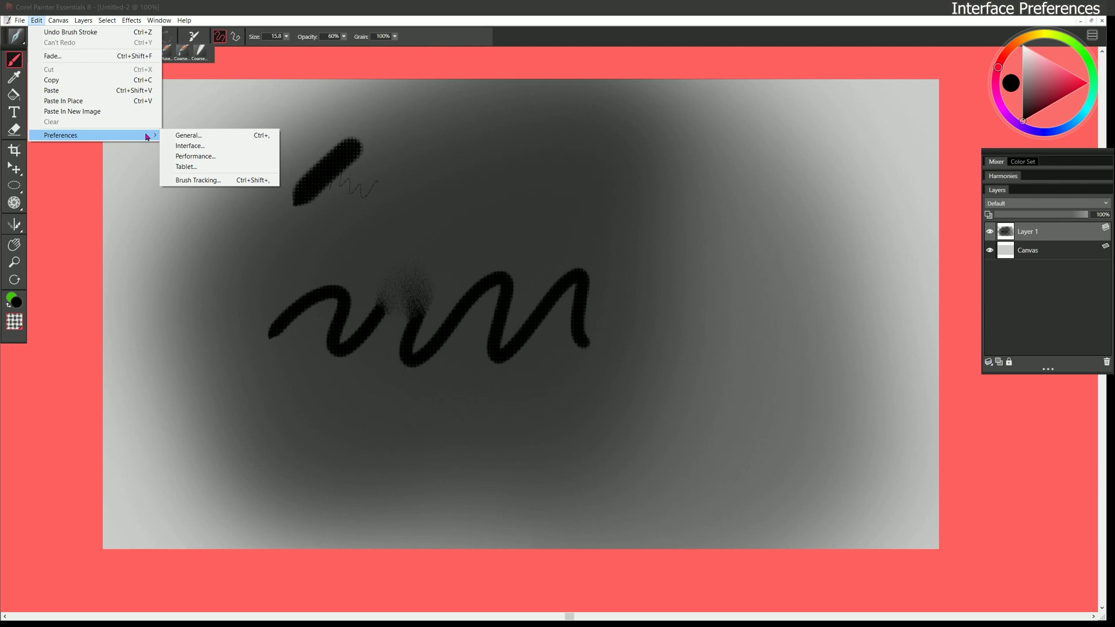
left_click(205, 146)
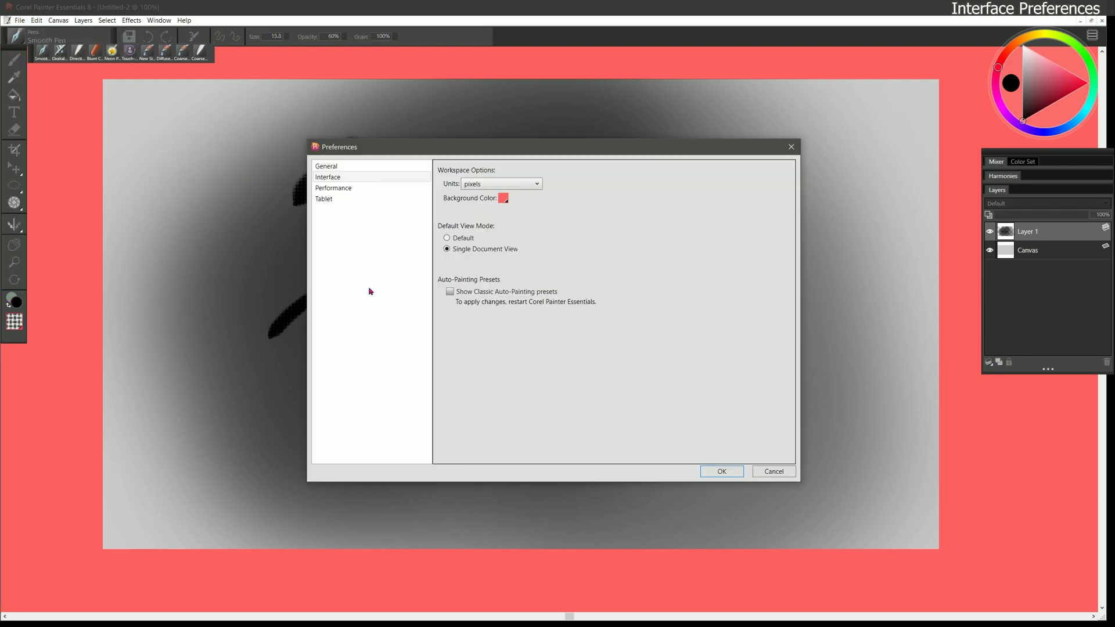
left_click(504, 199)
type("96")
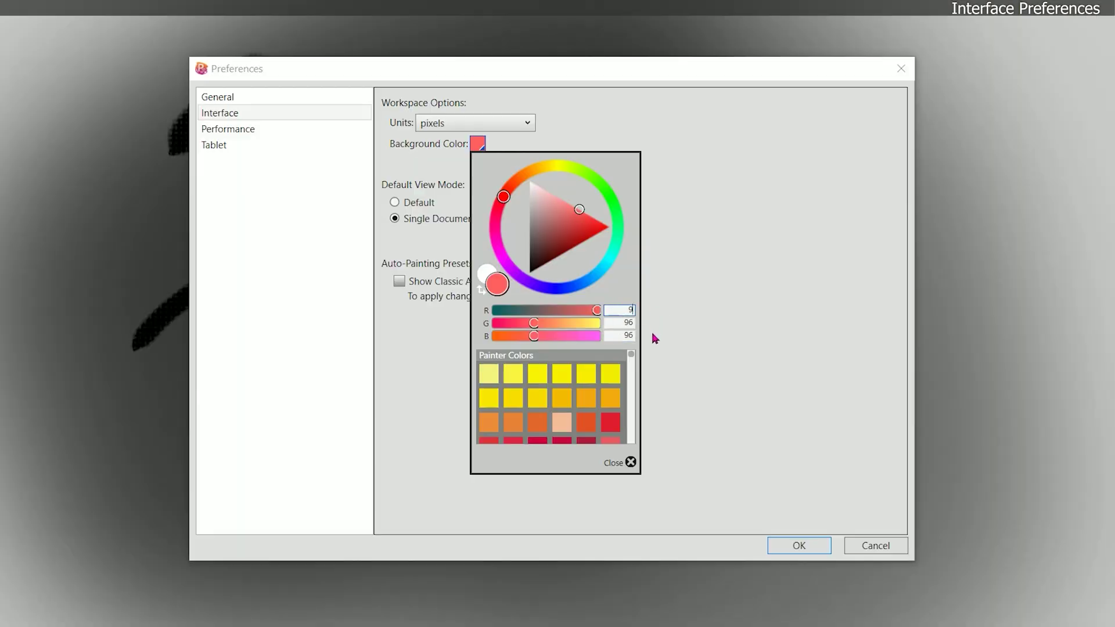
left_click(648, 347)
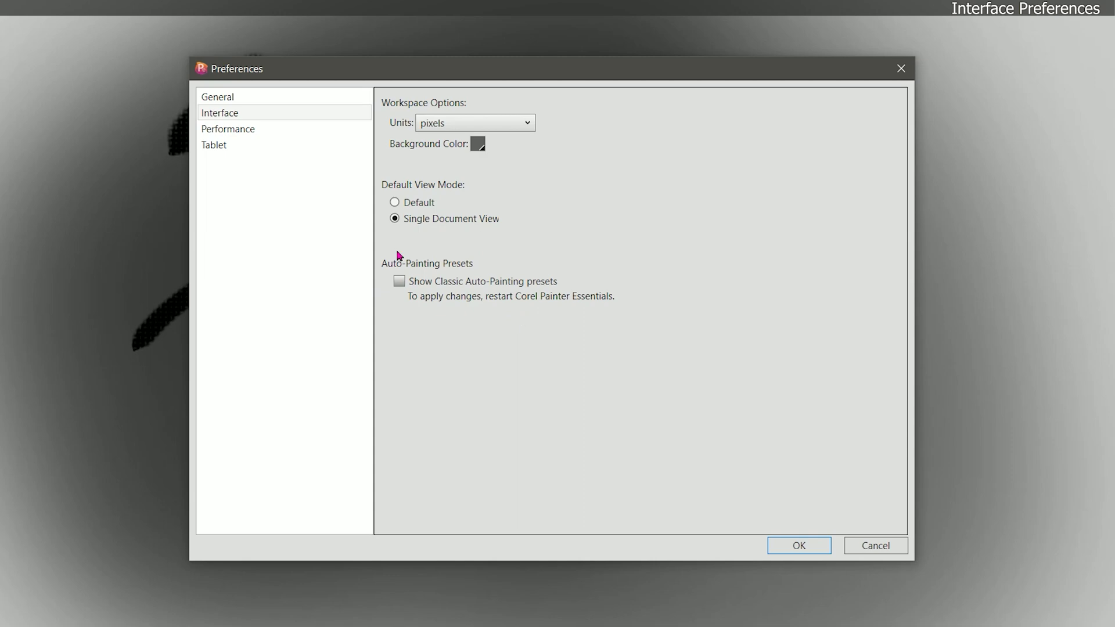
Change Undo Levels from 32 to 9 on the Performance page.
left_click(250, 132)
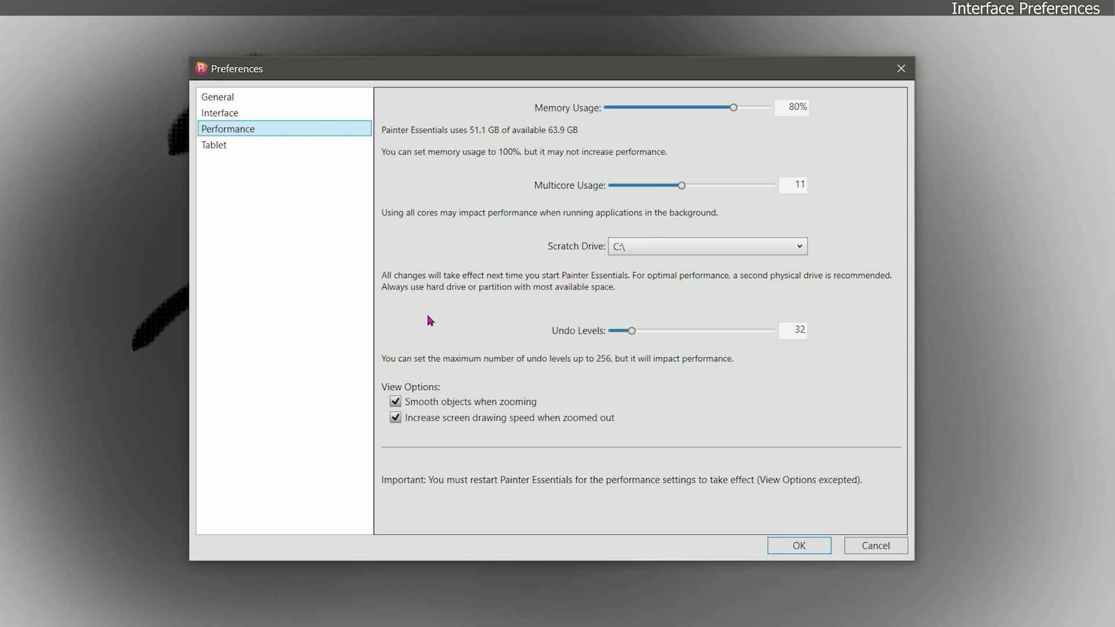
double_click(796, 330)
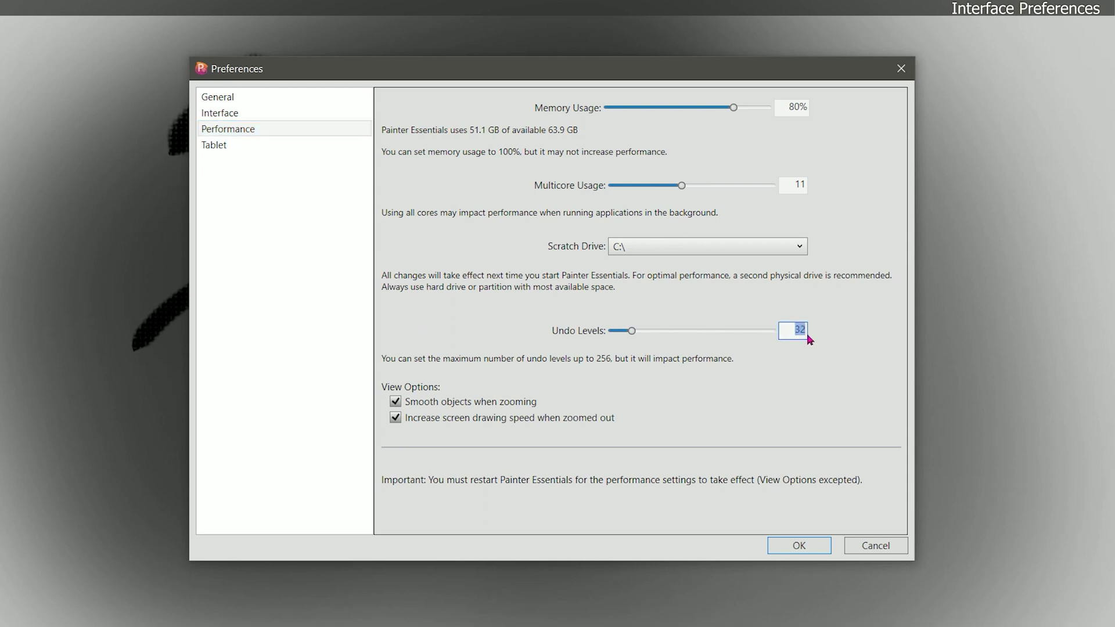
type("9")
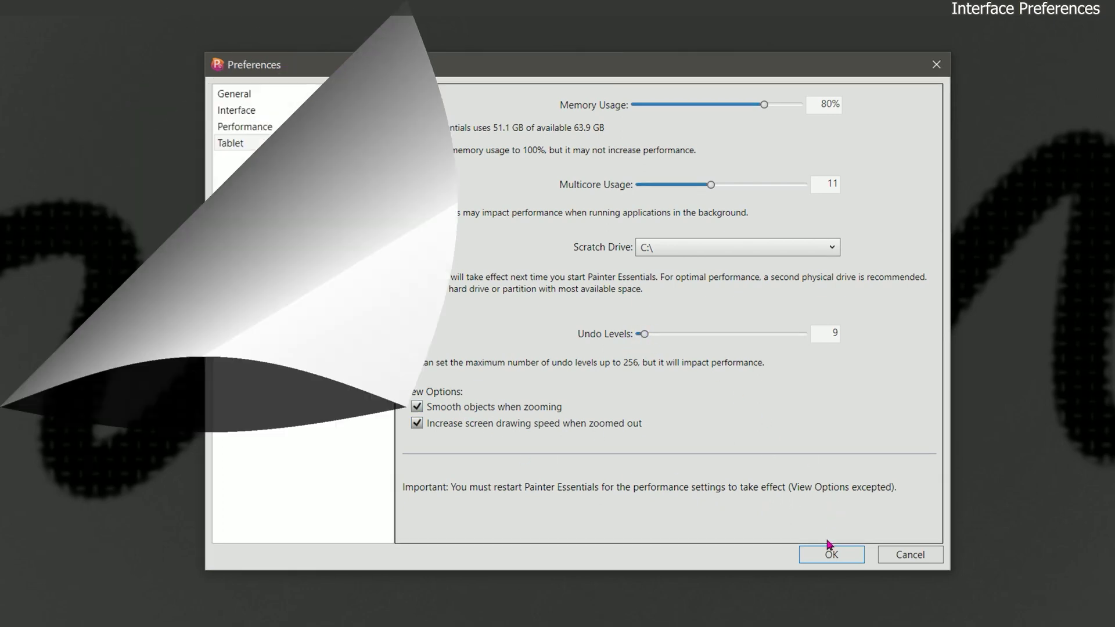
On the Tablet page, choose 'Wacom and Windows touch devices (recommended)' for multi-touch.
left_click(245, 143)
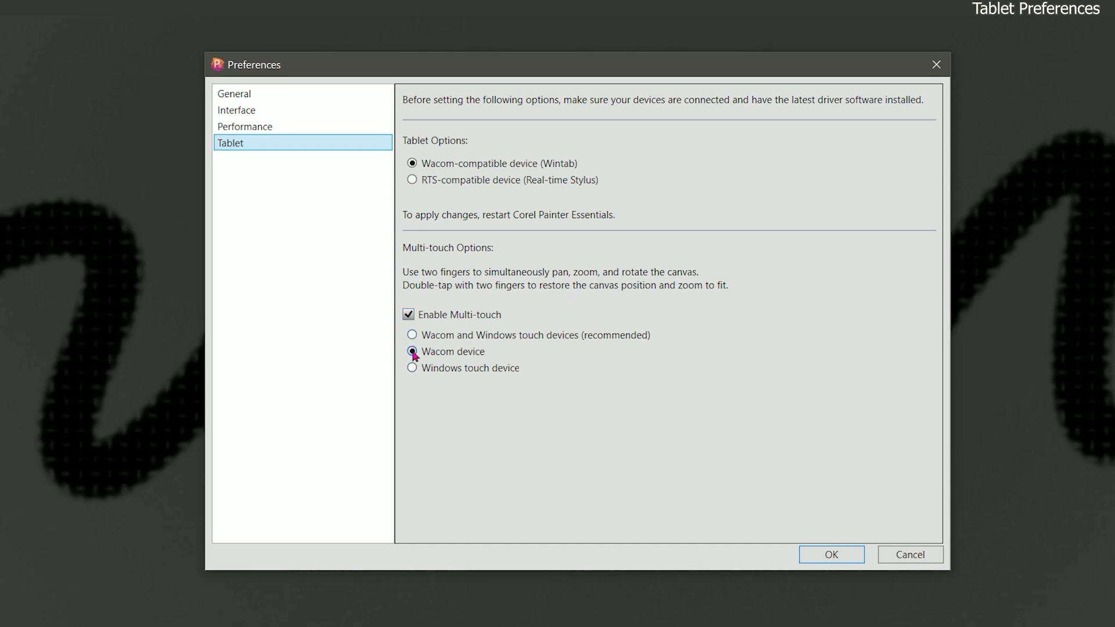
left_click(411, 336)
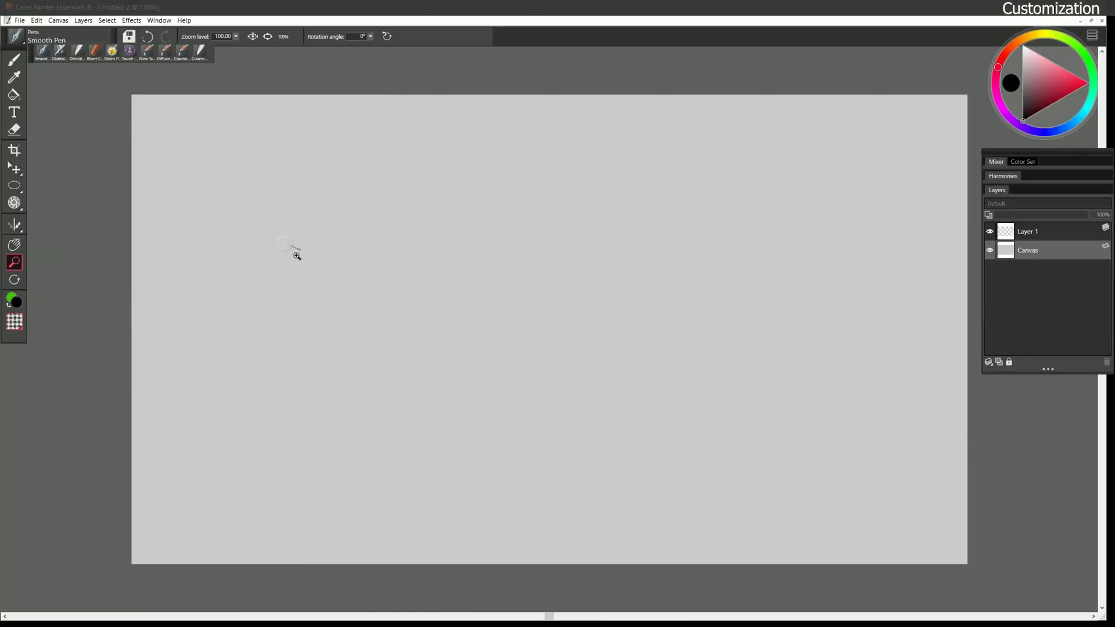
Open Brush Tracking from Edit > Preferences, showing its empty Scratchpad.
left_click(36, 20)
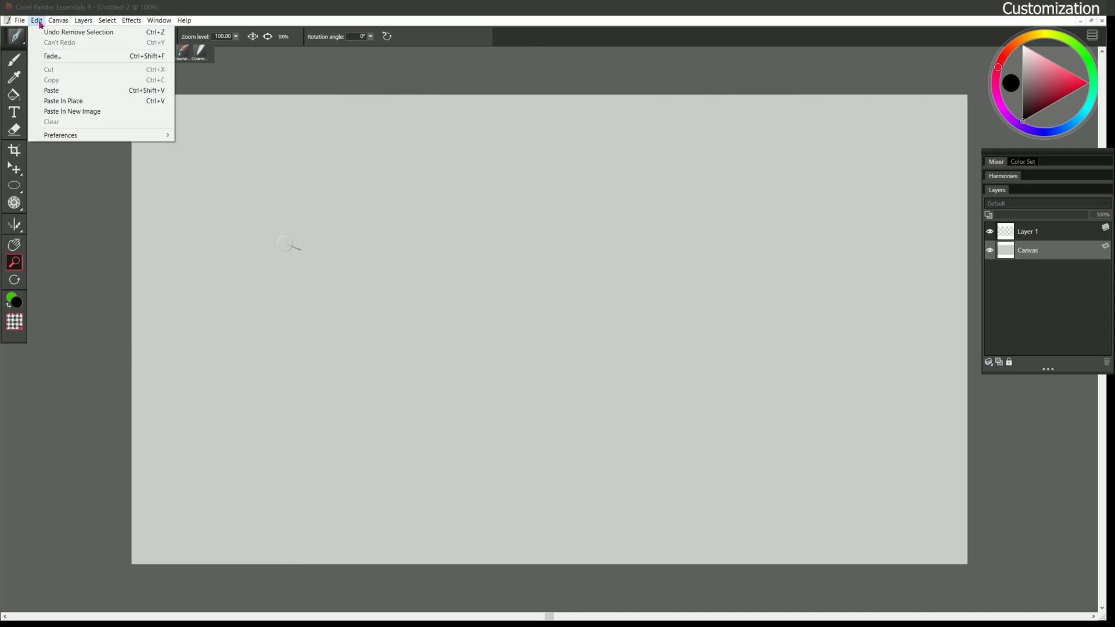
mouse_move(106, 138)
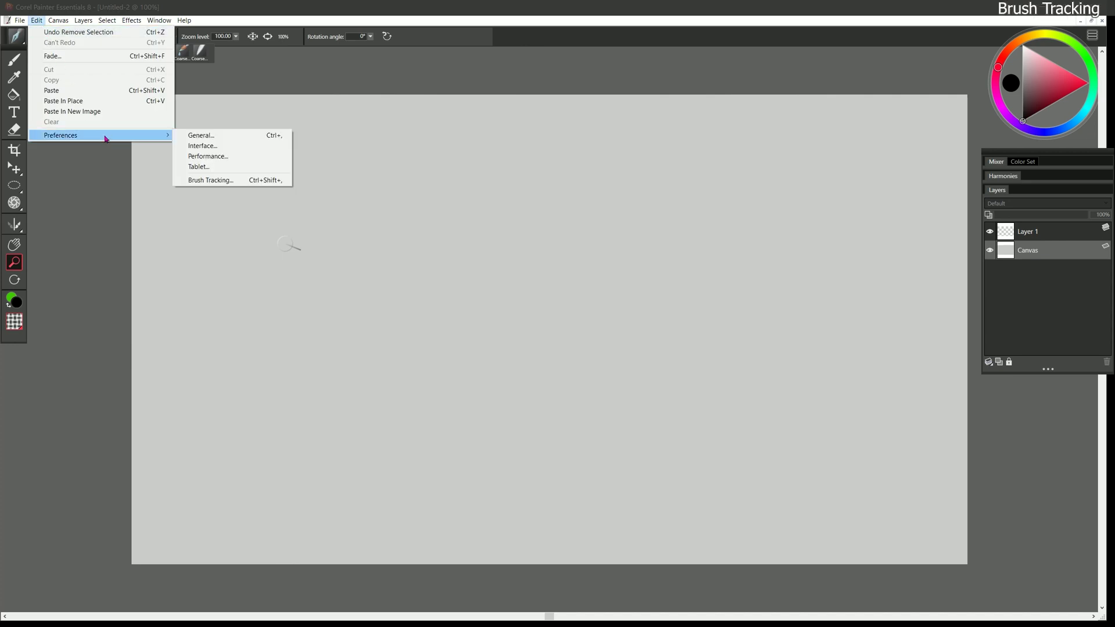
left_click(221, 180)
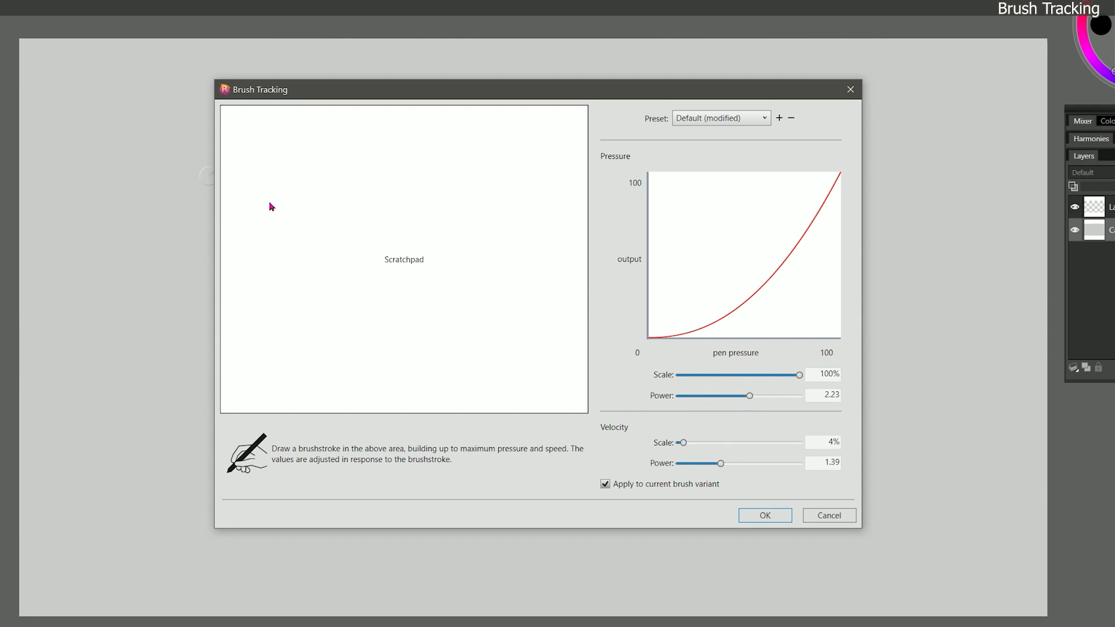
Draw natural test strokes in the Scratchpad to calibrate pressure power 2.11 and velocity power 1.50.
mouse_move(250, 219)
left_mouse_down()
mouse_move(275, 191)
mouse_move(292, 205)
mouse_move(269, 253)
mouse_move(326, 200)
left_mouse_up()
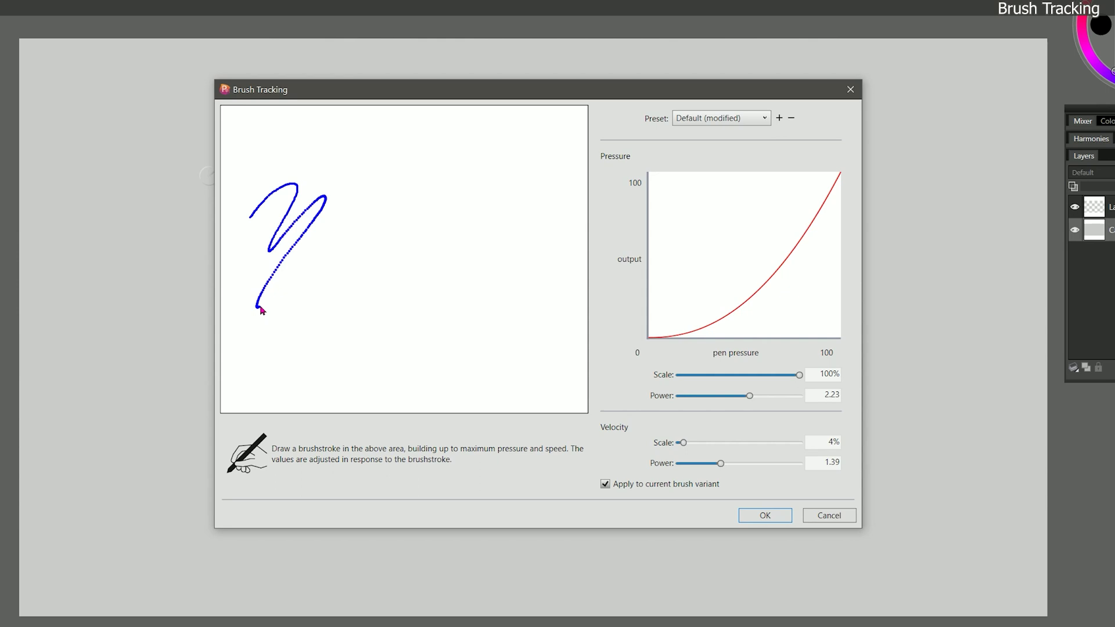
mouse_move(261, 310)
left_mouse_down()
mouse_move(303, 287)
mouse_move(305, 309)
mouse_move(388, 217)
mouse_move(308, 346)
mouse_move(422, 215)
mouse_move(361, 325)
mouse_move(357, 356)
mouse_move(429, 243)
mouse_move(396, 349)
mouse_move(468, 251)
mouse_move(425, 362)
mouse_move(488, 277)
mouse_move(486, 363)
mouse_move(543, 195)
mouse_move(517, 164)
mouse_move(467, 213)
mouse_move(484, 145)
mouse_move(426, 178)
mouse_move(424, 128)
mouse_move(344, 151)
mouse_move(277, 150)
mouse_move(249, 174)
mouse_move(238, 233)
mouse_move(257, 351)
mouse_move(296, 390)
mouse_move(334, 382)
left_mouse_up()
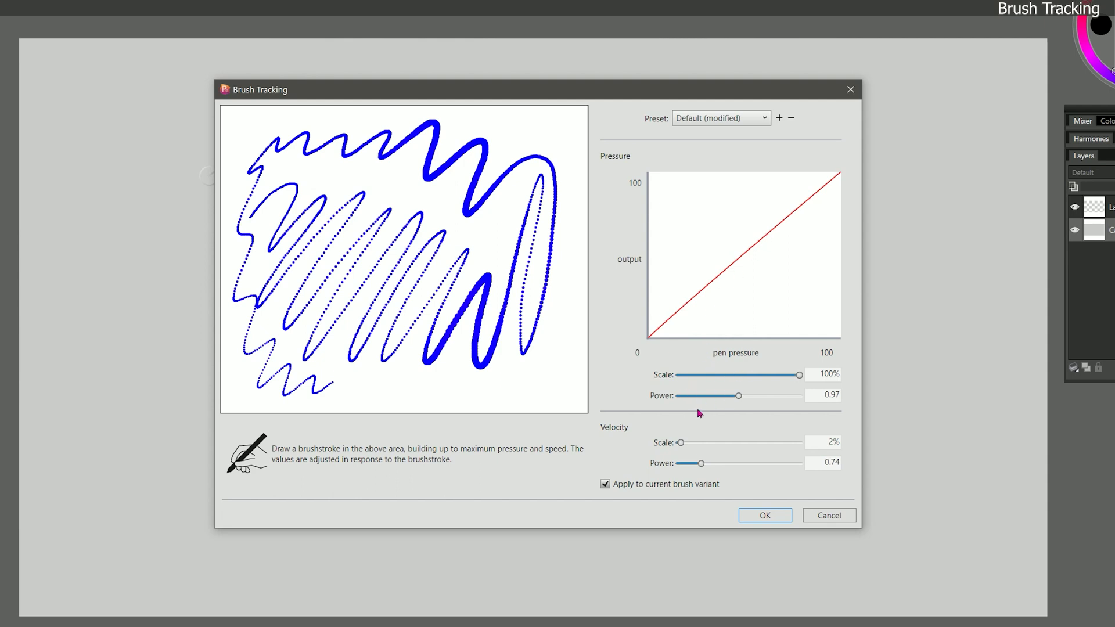
left_click(271, 333)
mouse_move(272, 334)
left_mouse_down()
mouse_move(408, 188)
mouse_move(466, 146)
mouse_move(409, 235)
mouse_move(386, 323)
left_mouse_up()
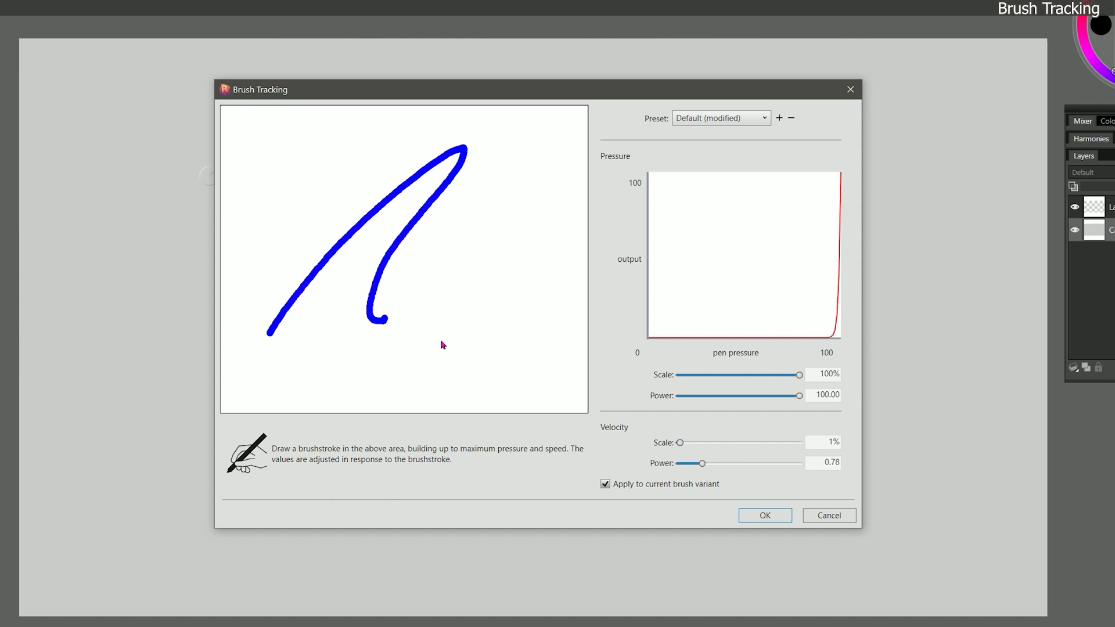
left_click_drag(498, 158, 324, 352)
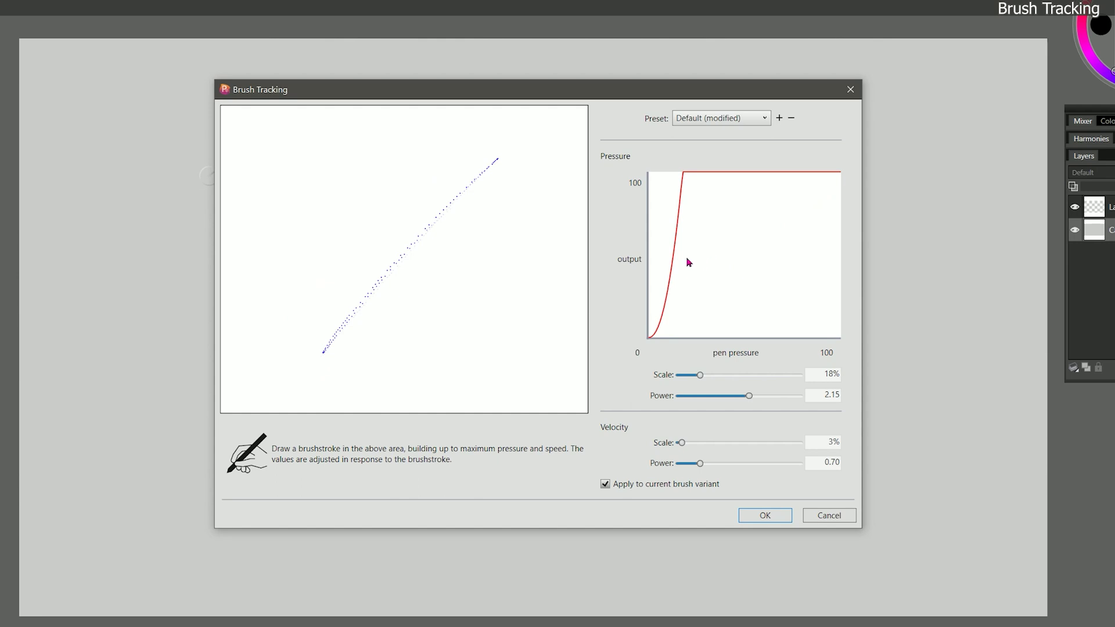
left_click_drag(252, 377, 526, 157)
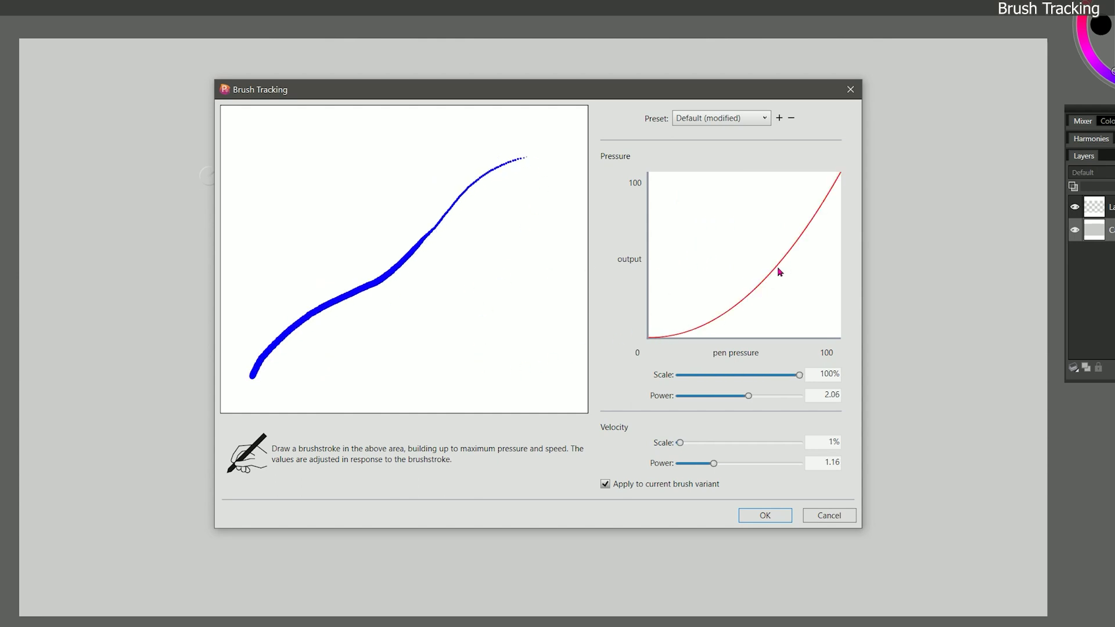
mouse_move(279, 384)
left_mouse_down()
mouse_move(463, 232)
mouse_move(526, 157)
left_mouse_up()
left_click_drag(299, 369, 510, 150)
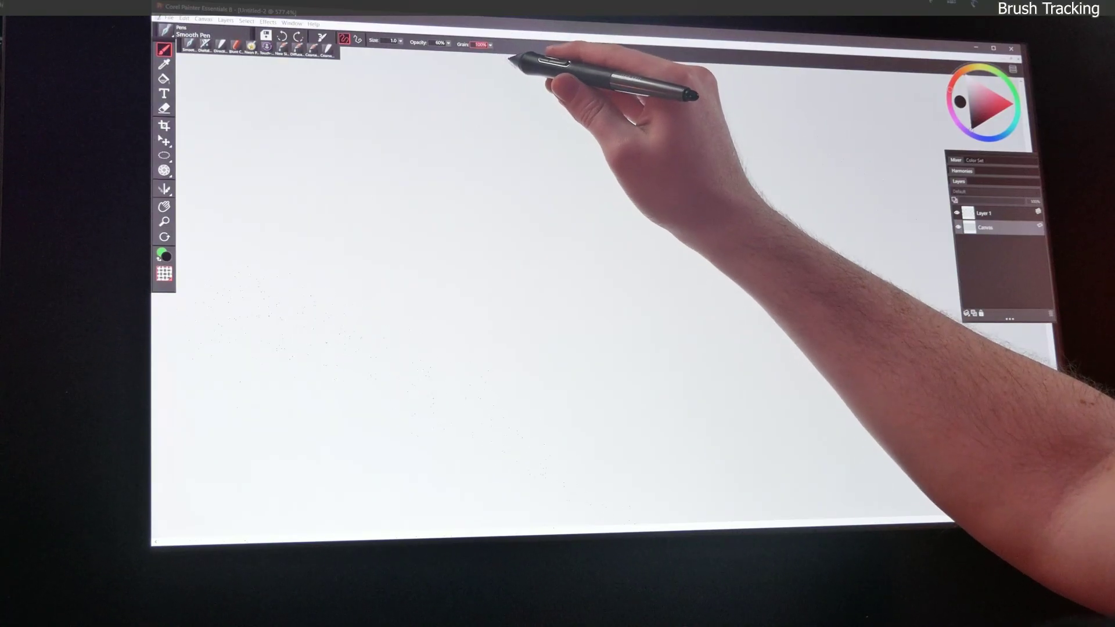
View the canvas at actual size and draw zigzag and diagonal Smooth Pen test strokes.
key("ctrl+alt+0")
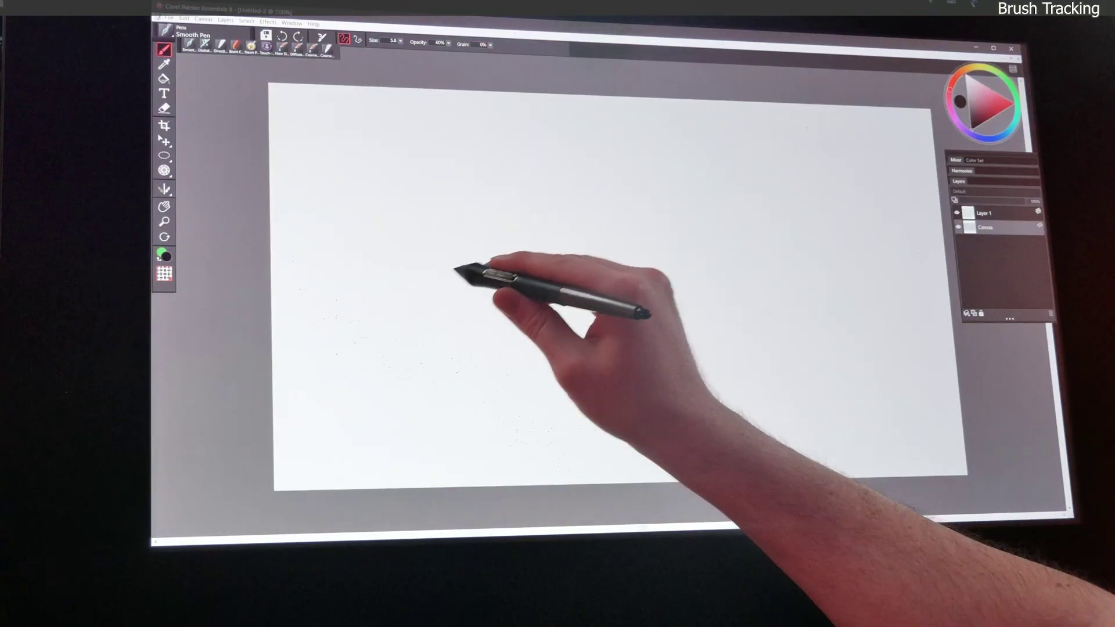
mouse_move(366, 328)
left_mouse_down()
mouse_move(430, 311)
mouse_move(430, 357)
left_mouse_up()
mouse_move(519, 210)
left_mouse_down()
mouse_move(463, 355)
mouse_move(494, 363)
left_mouse_up()
left_click_drag(566, 218, 488, 365)
left_click_drag(600, 198, 514, 380)
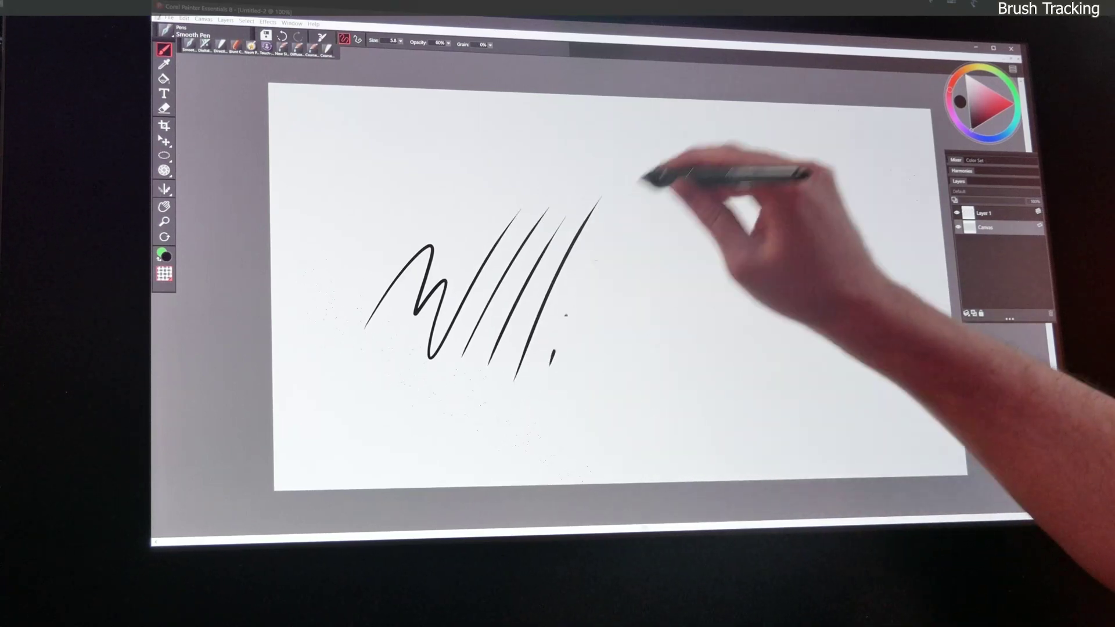
left_click_drag(618, 207, 550, 365)
left_click_drag(604, 317, 566, 396)
mouse_move(637, 210)
left_mouse_down()
mouse_move(586, 400)
mouse_move(605, 410)
left_mouse_up()
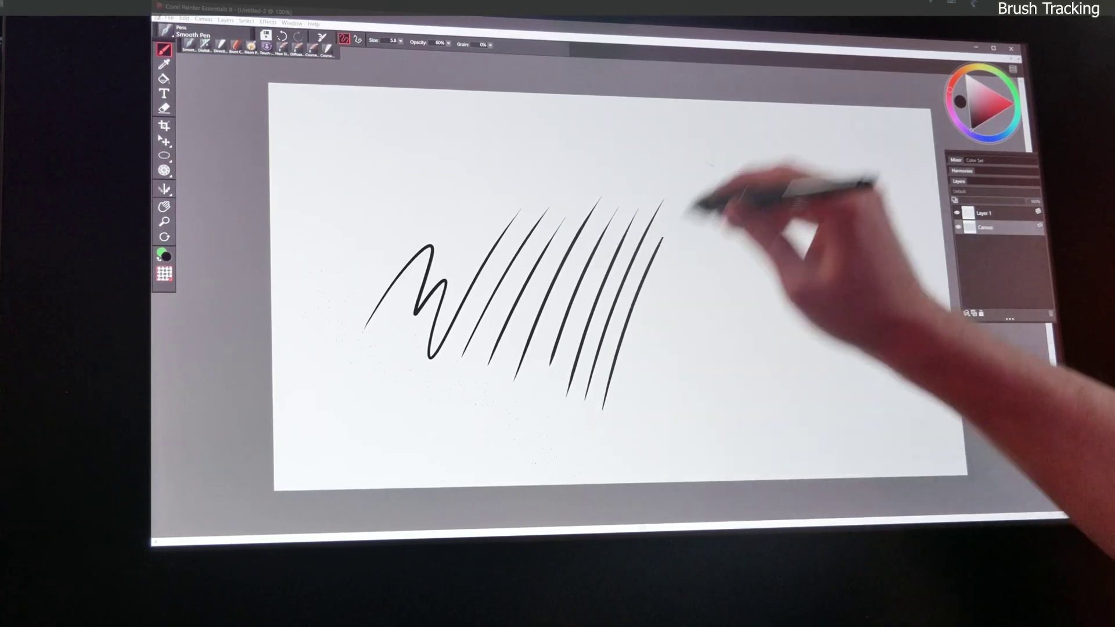
left_click_drag(678, 209, 617, 419)
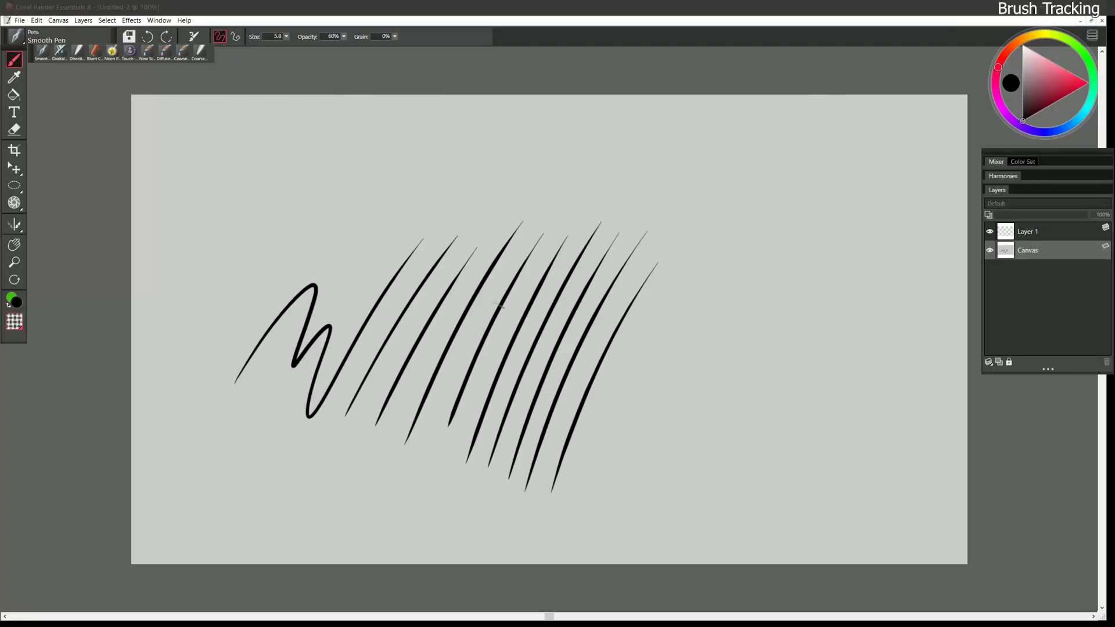
Switch to Blunt Chalk, clear the canvas, and paint a zigzag chalk band and dark blob.
left_click(94, 52)
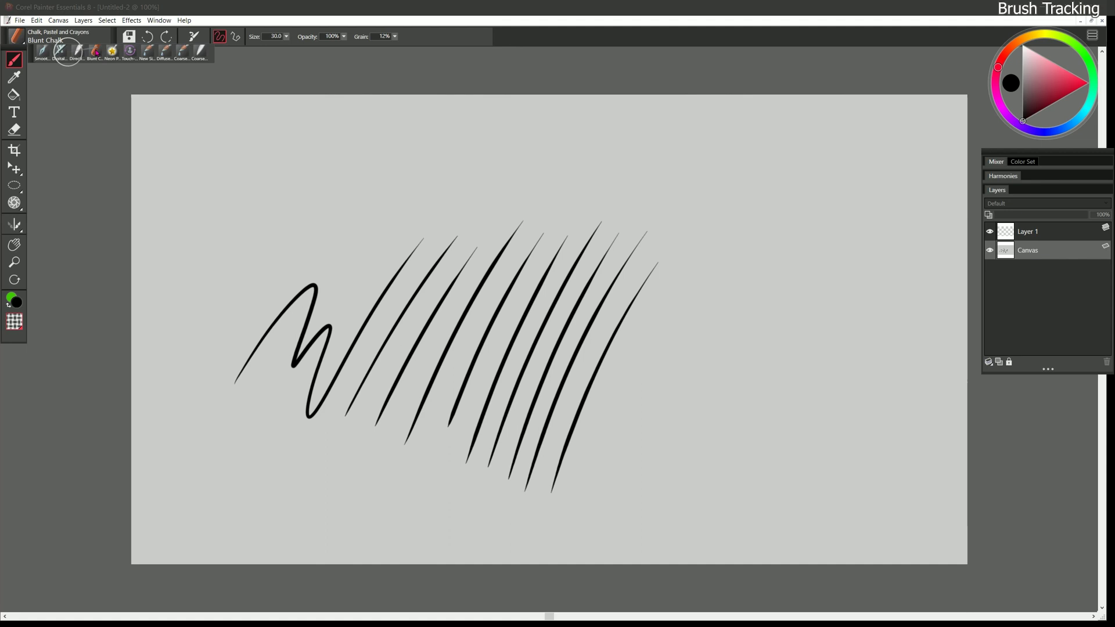
key("Delete")
mouse_move(319, 363)
left_mouse_down()
mouse_move(354, 310)
mouse_move(398, 284)
mouse_move(435, 281)
mouse_move(456, 281)
mouse_move(454, 351)
mouse_move(493, 342)
left_mouse_up()
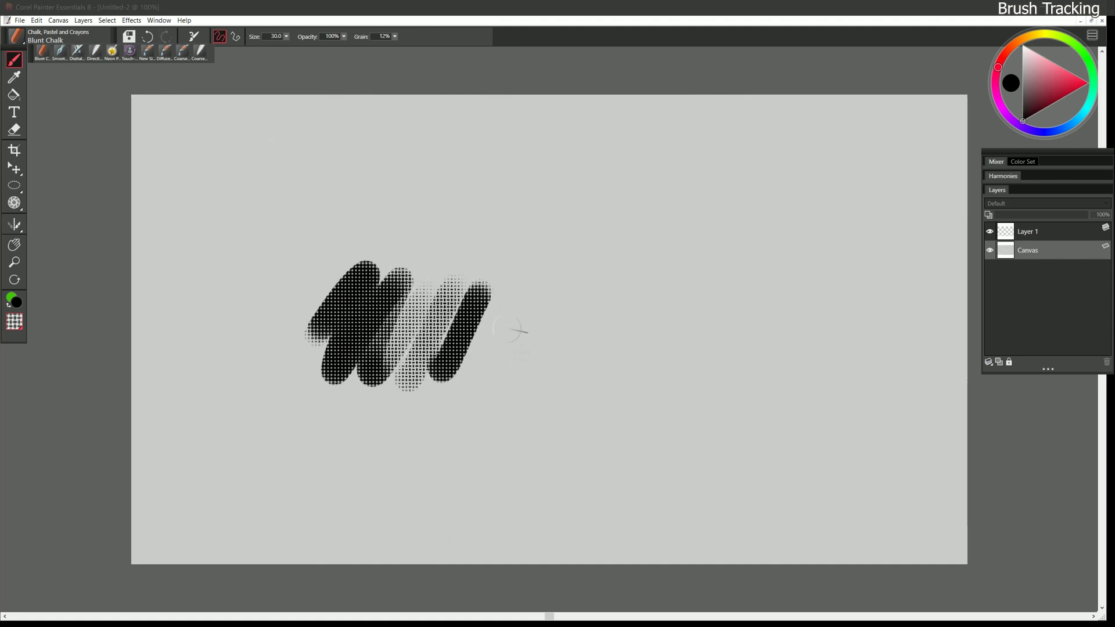
left_click_drag(501, 330, 526, 325)
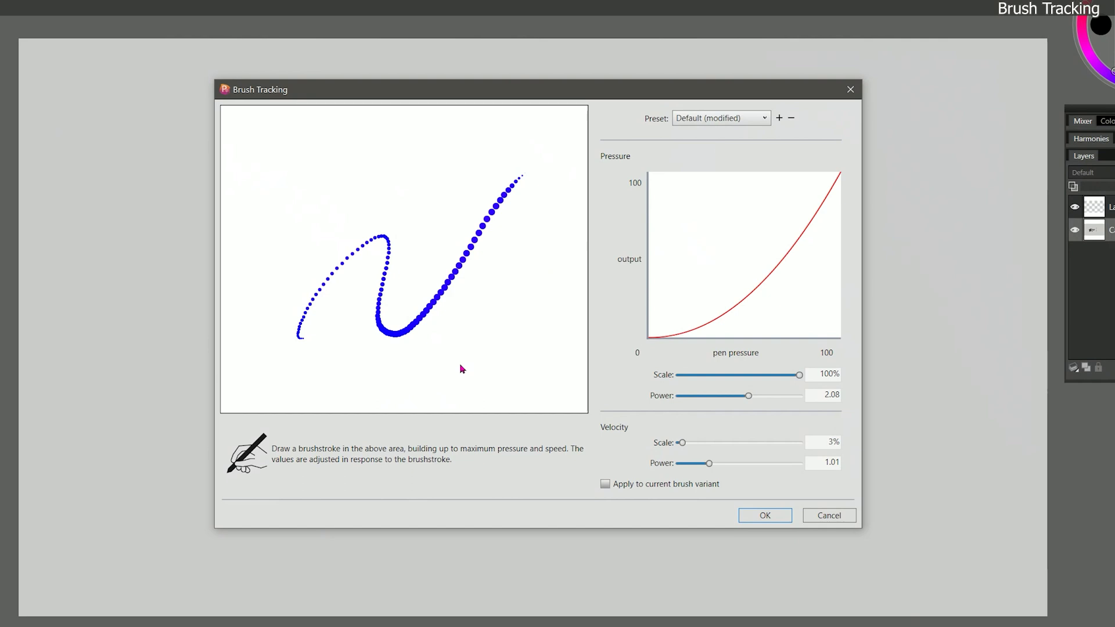
Calibrate tracking for all brushes to pressure 7.64, velocity 0.74, then test with light and dark chalk strokes.
mouse_move(270, 340)
left_mouse_down()
mouse_move(315, 356)
mouse_move(394, 332)
mouse_move(427, 248)
left_mouse_up()
mouse_move(367, 179)
left_mouse_down()
mouse_move(343, 266)
mouse_move(384, 279)
mouse_move(441, 271)
mouse_move(464, 318)
left_mouse_up()
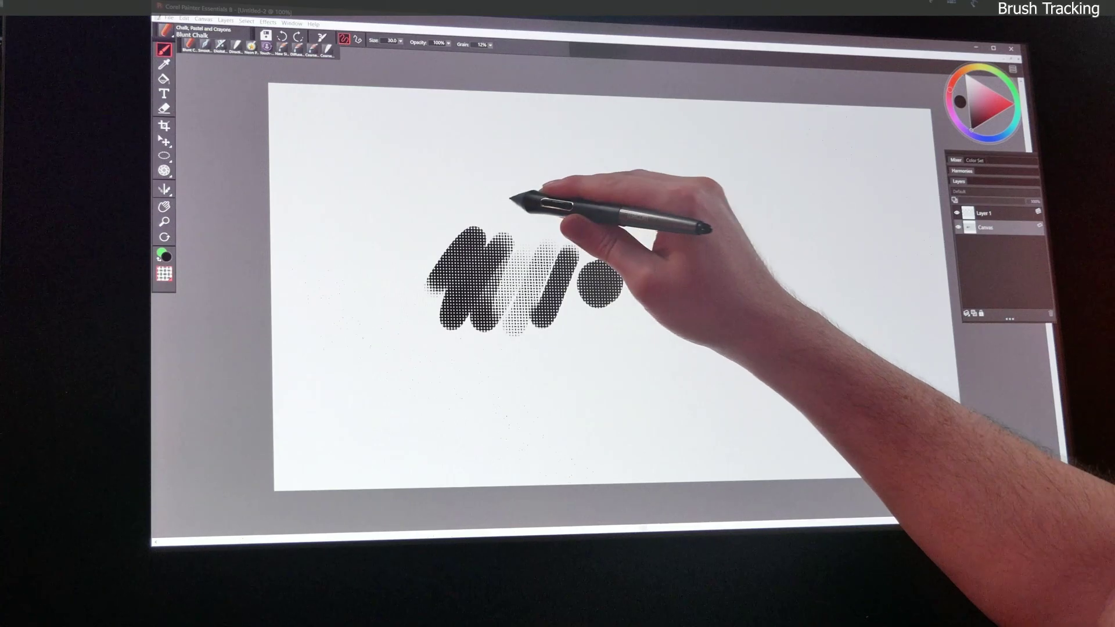
left_click(663, 290)
mouse_move(523, 186)
left_mouse_down()
mouse_move(612, 186)
mouse_move(643, 209)
mouse_move(633, 229)
mouse_move(697, 189)
mouse_move(704, 262)
mouse_move(752, 235)
mouse_move(755, 285)
left_mouse_up()
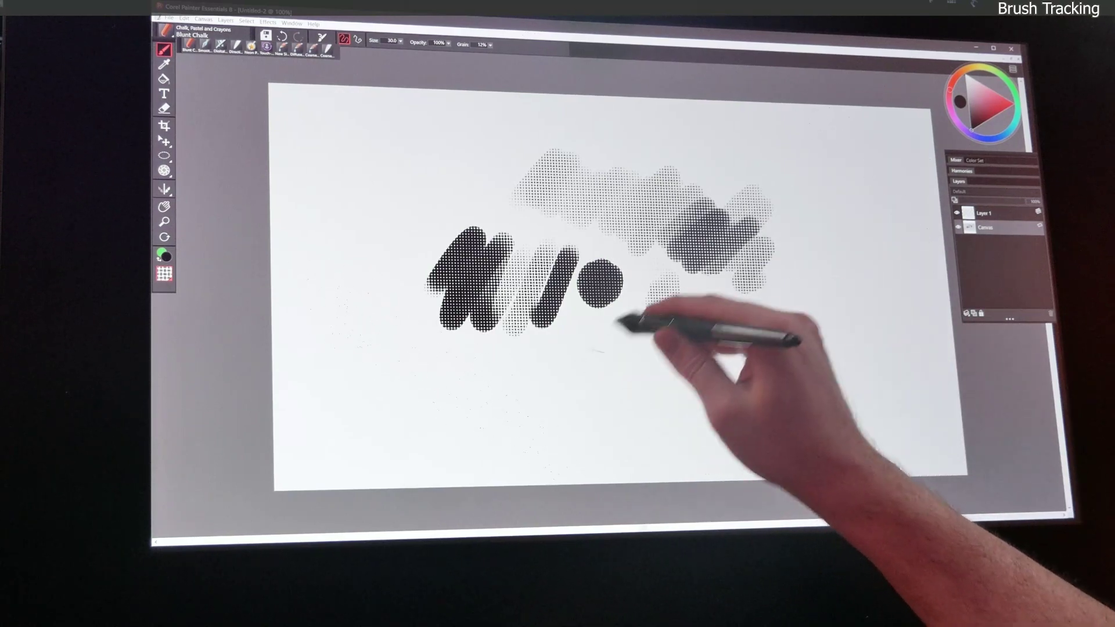
left_click_drag(630, 326, 578, 376)
mouse_move(654, 352)
left_mouse_down()
mouse_move(677, 371)
mouse_move(759, 356)
left_mouse_up()
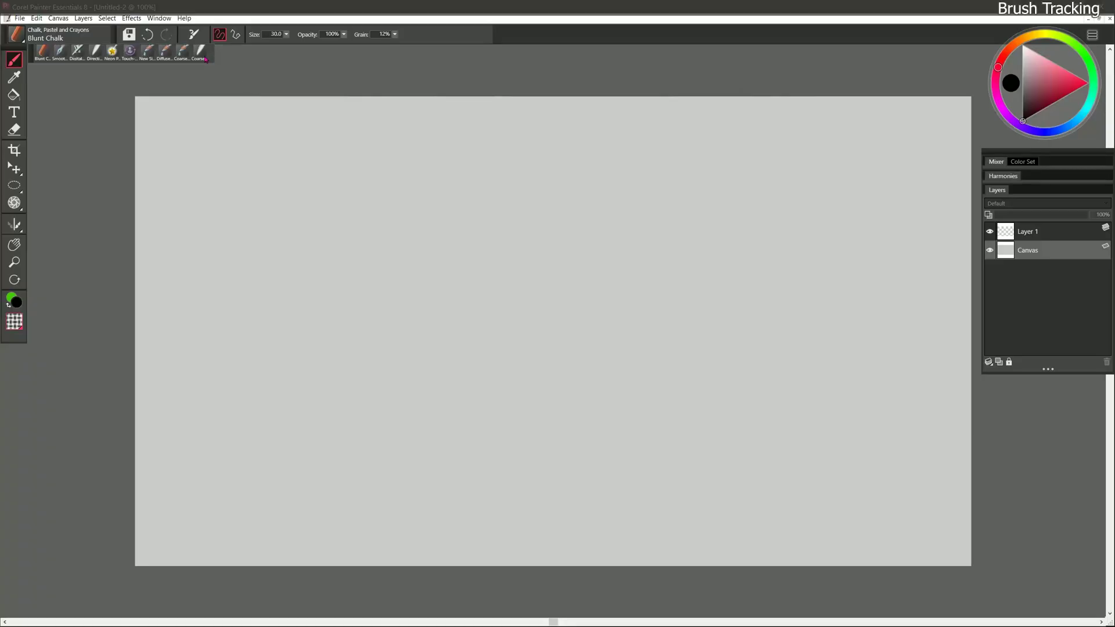
Browse the Window > Layouts and Quick Switch options, then quit Painter Essentials.
left_click(162, 19)
mouse_move(197, 80)
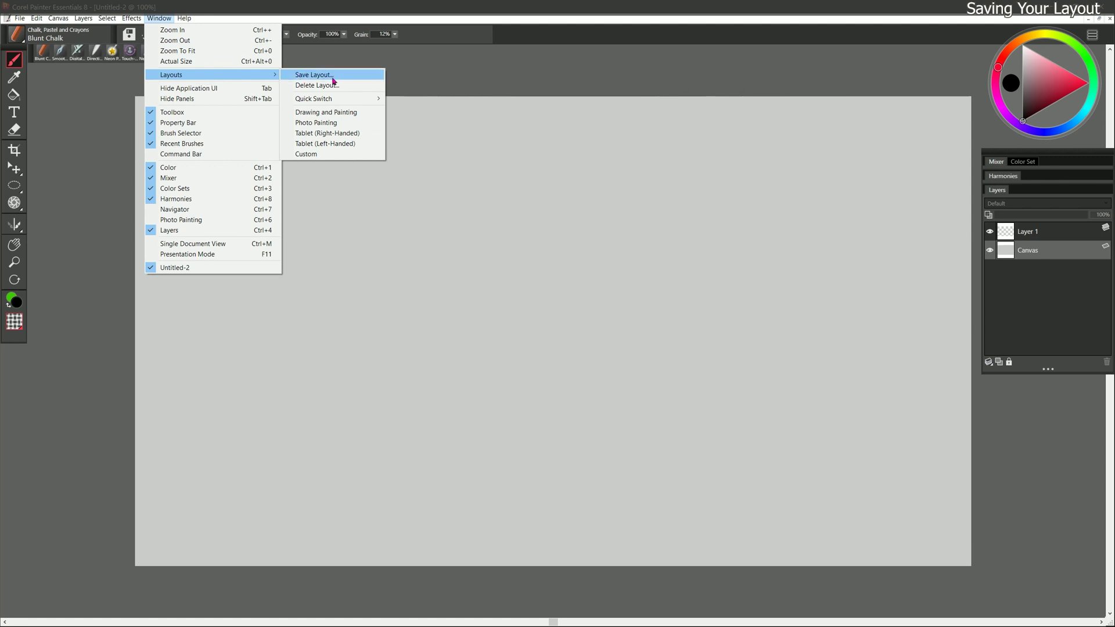
mouse_move(349, 99)
mouse_move(442, 104)
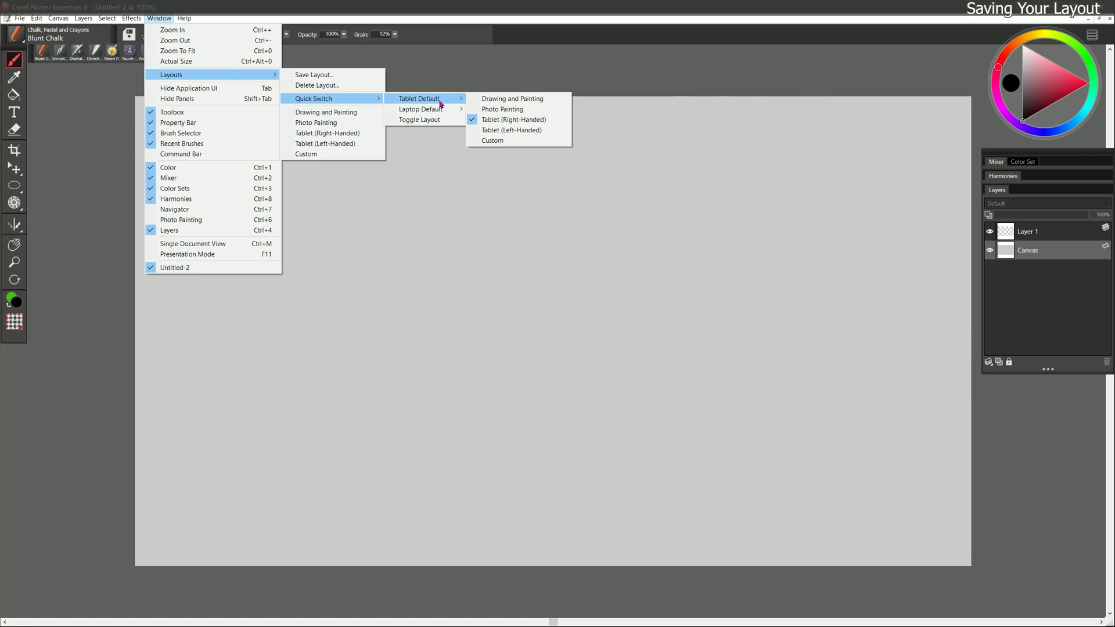
left_click(1106, 18)
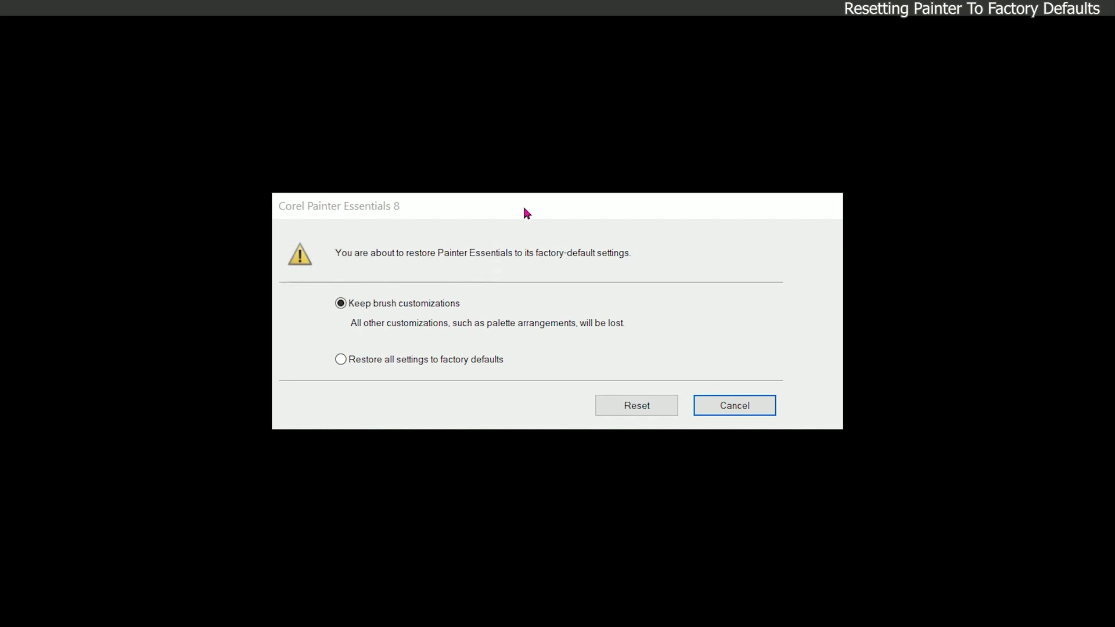
Restore factory defaults with Keep brush customizations selected and confirm the reset.
left_click(528, 215)
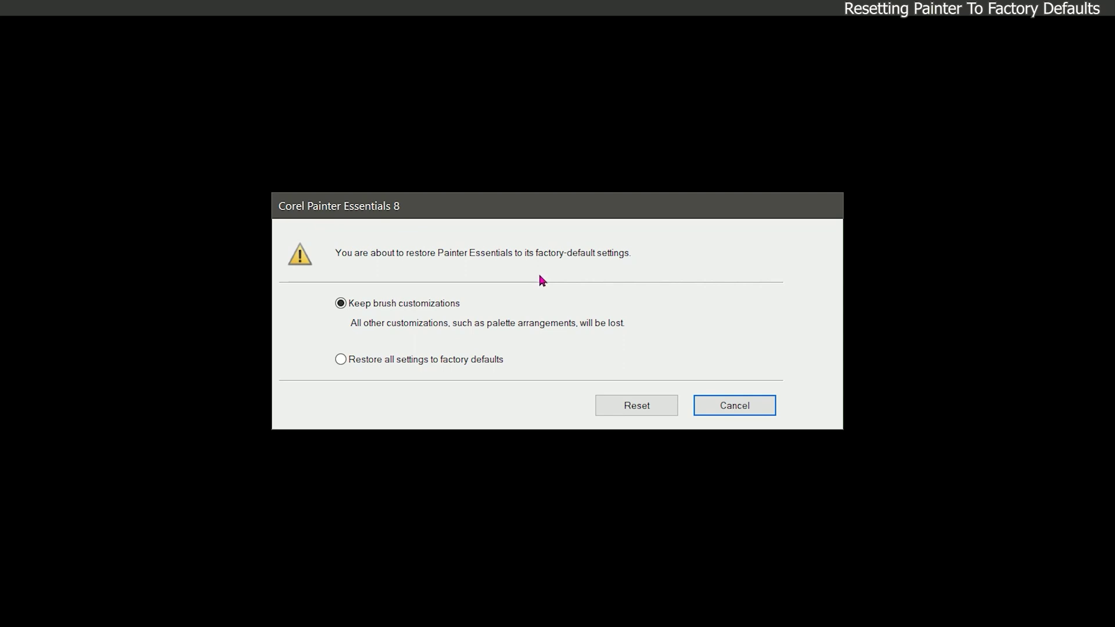
left_click(340, 359)
left_click(340, 304)
left_click(656, 410)
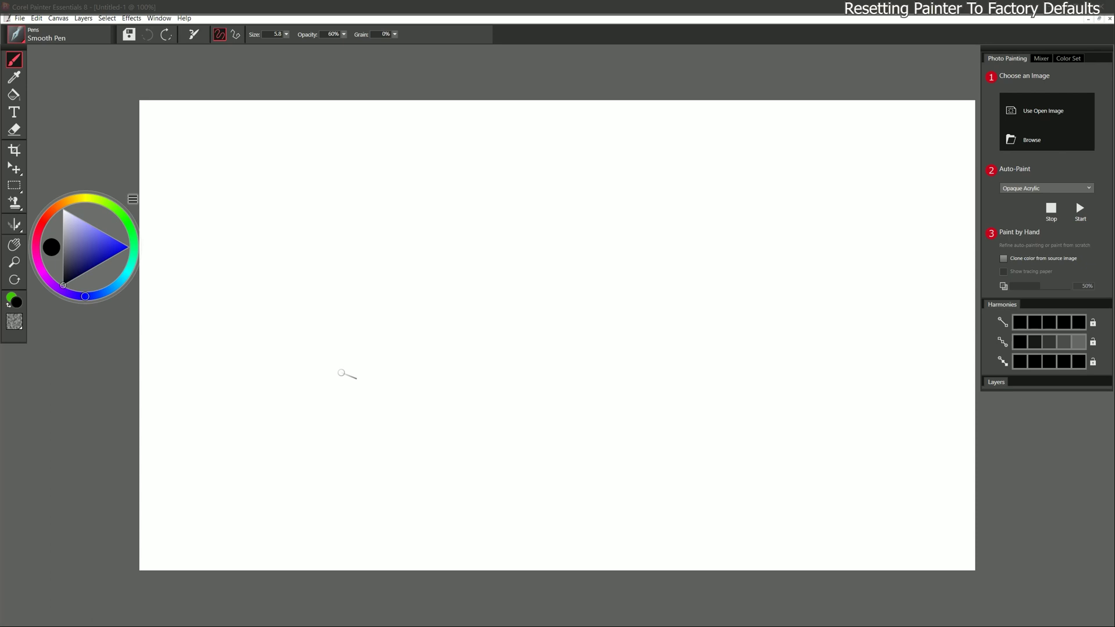
Draw a wavy thick-to-thin Smooth Pen stroke, then open the brush selector to check the variant.
mouse_move(311, 393)
left_mouse_down()
mouse_move(385, 334)
mouse_move(406, 398)
mouse_move(483, 283)
mouse_move(477, 394)
mouse_move(598, 274)
mouse_move(630, 287)
mouse_move(647, 354)
mouse_move(715, 336)
left_mouse_up()
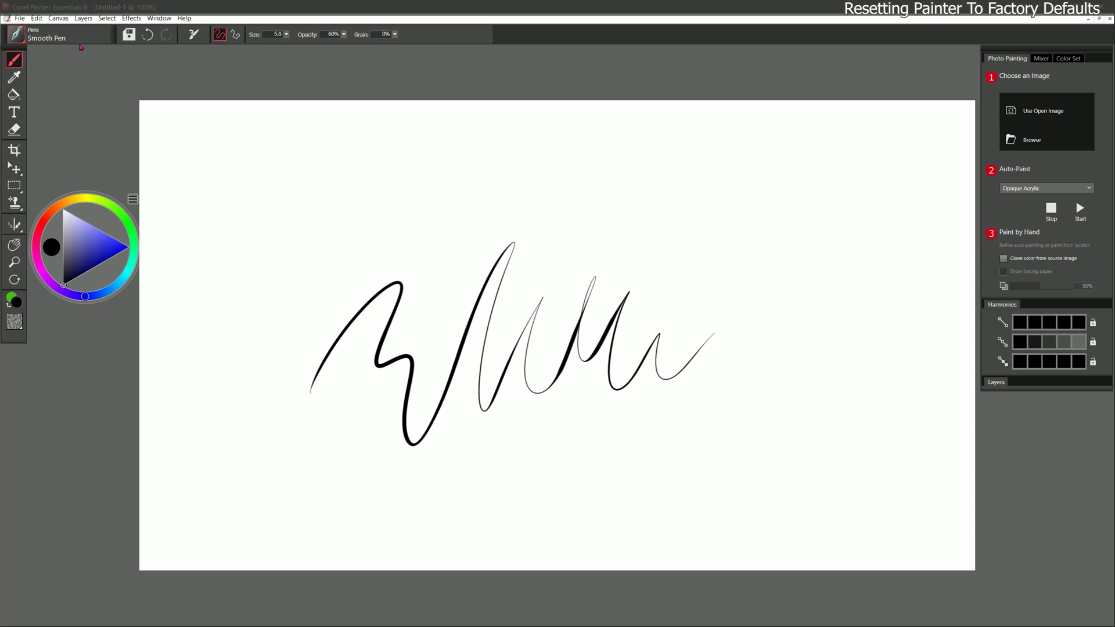
left_click(15, 35)
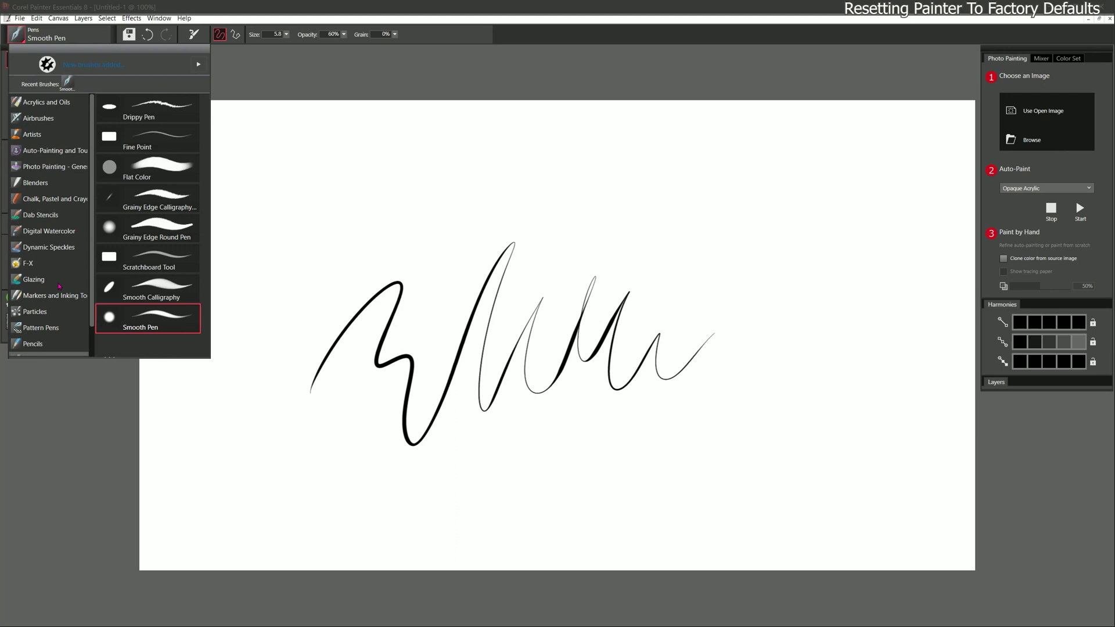